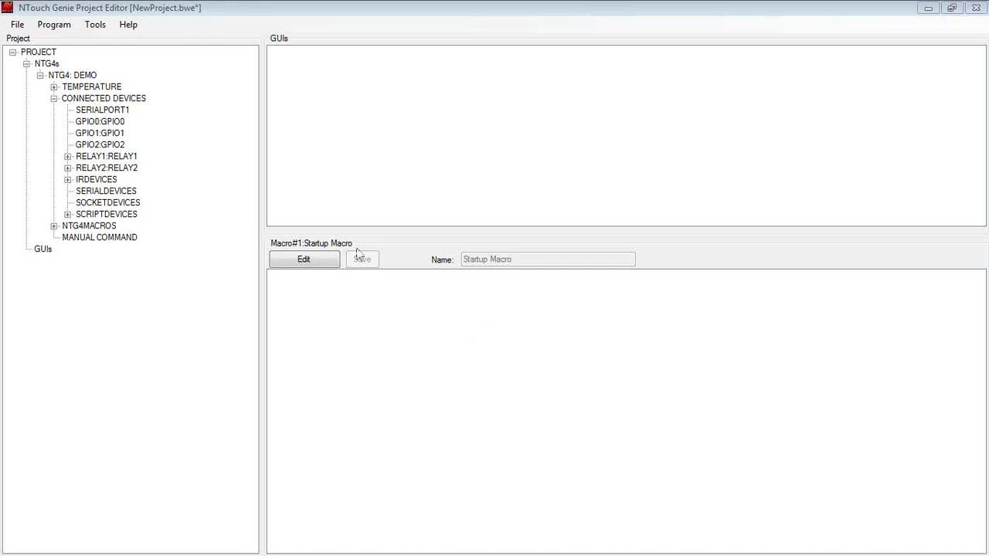
Select the GUIs section in the NewProject.bwe project tree
click(39, 251)
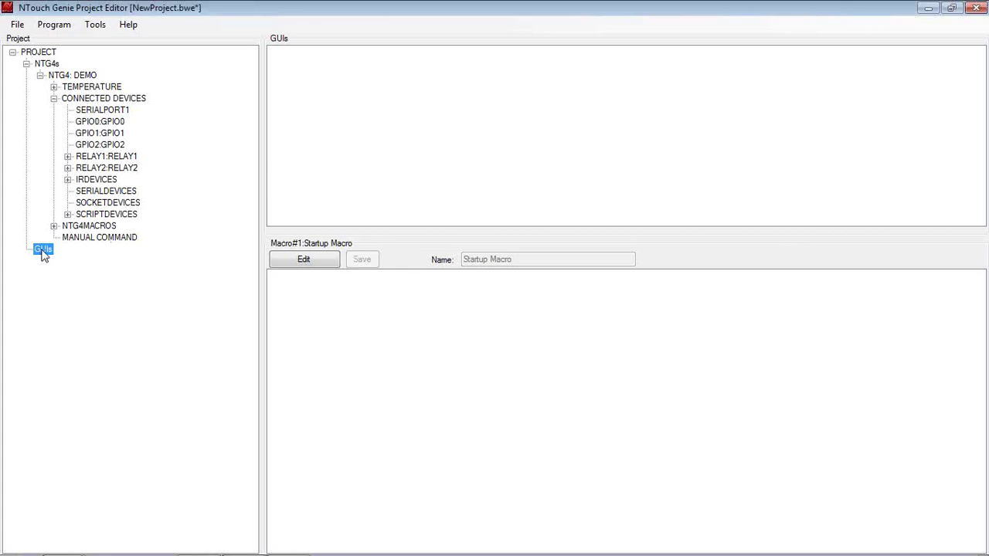
Create a GUI group named 'Demo' under GUIs and select it to view its details
right_click(44, 257)
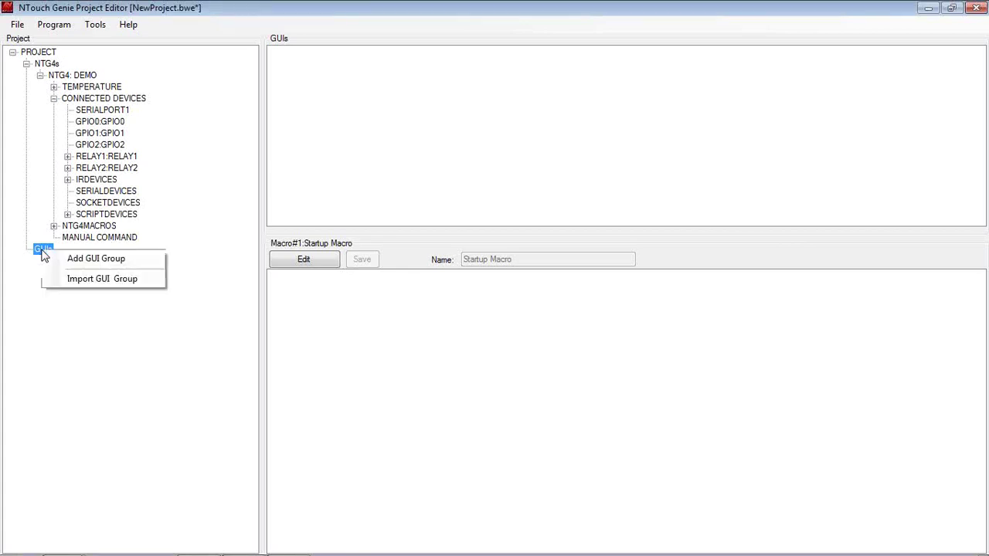
click(68, 260)
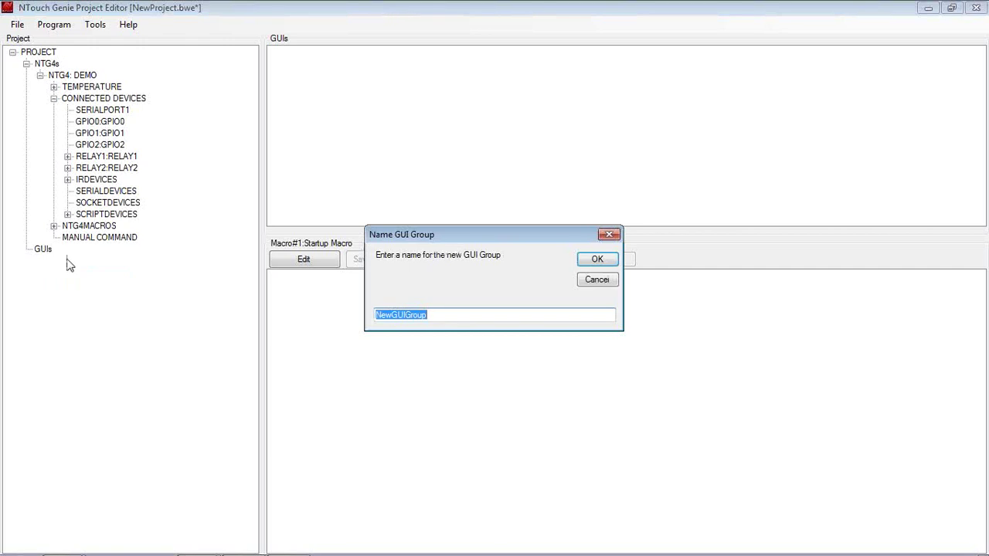
text(Demo)
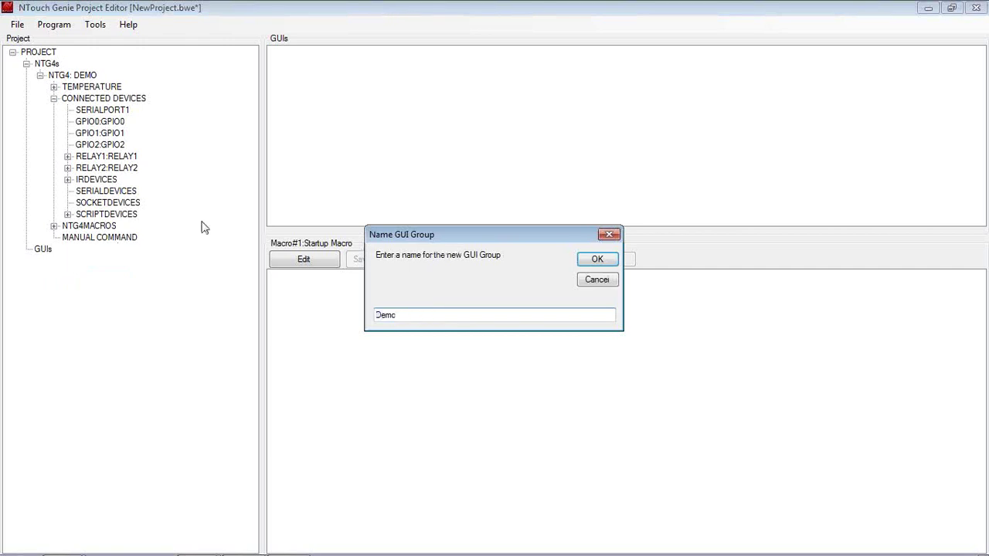
click(585, 263)
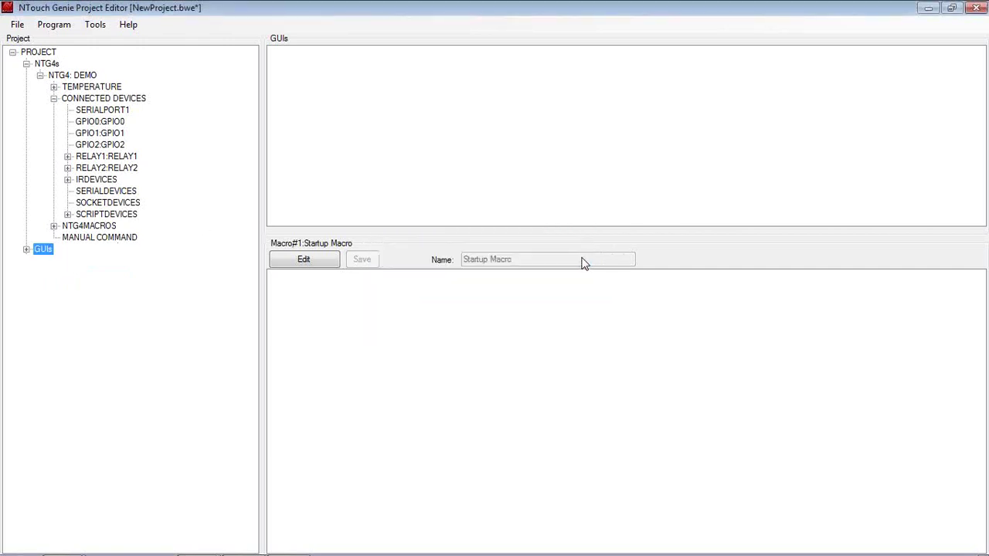
click(26, 249)
click(54, 262)
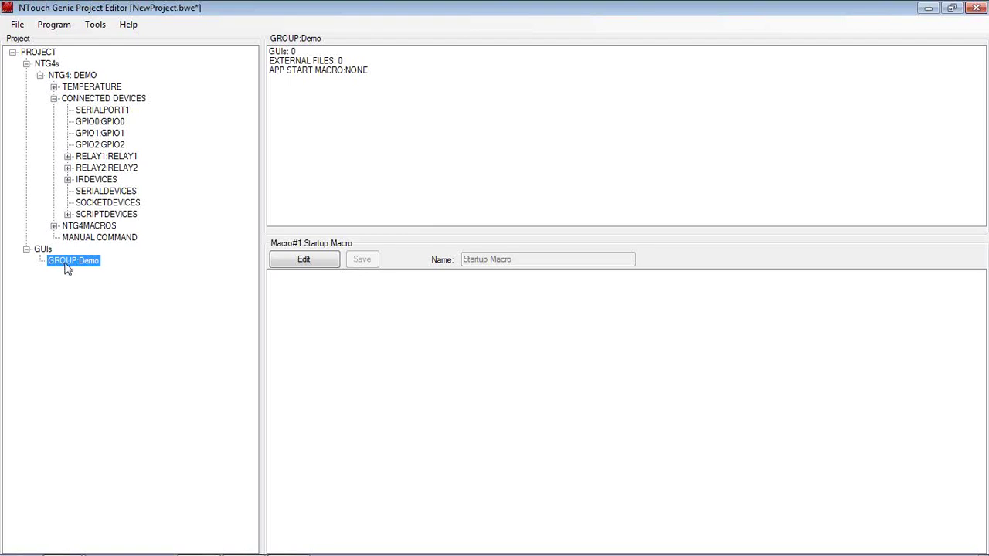
Add a GUI page named 'TV Remote' to the Demo group and select the new TVRemote page
right_click(66, 263)
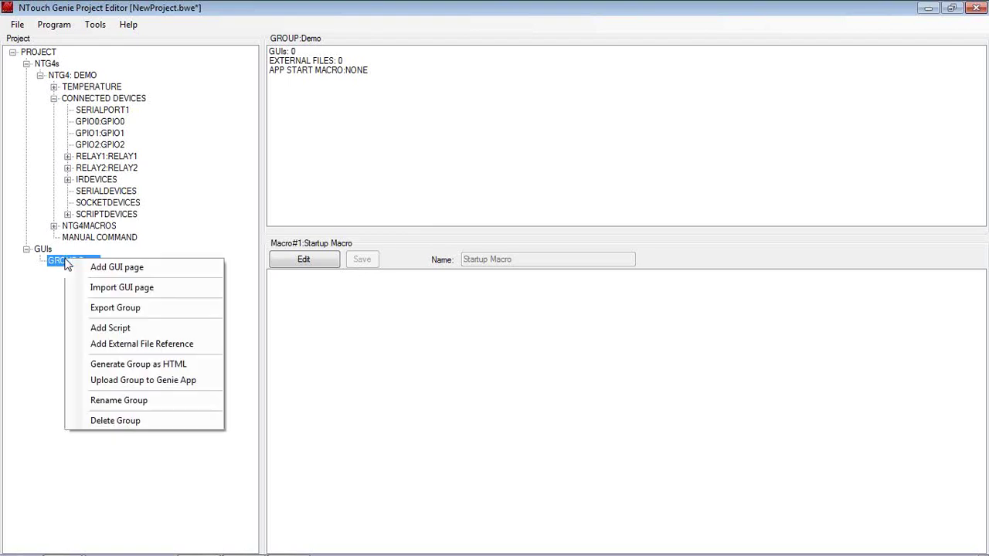
click(113, 270)
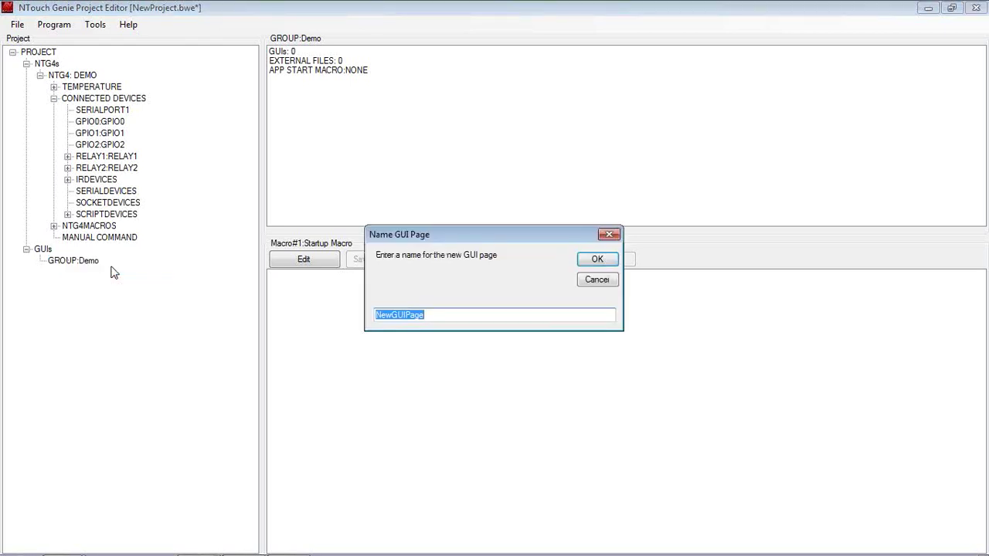
text(TV )
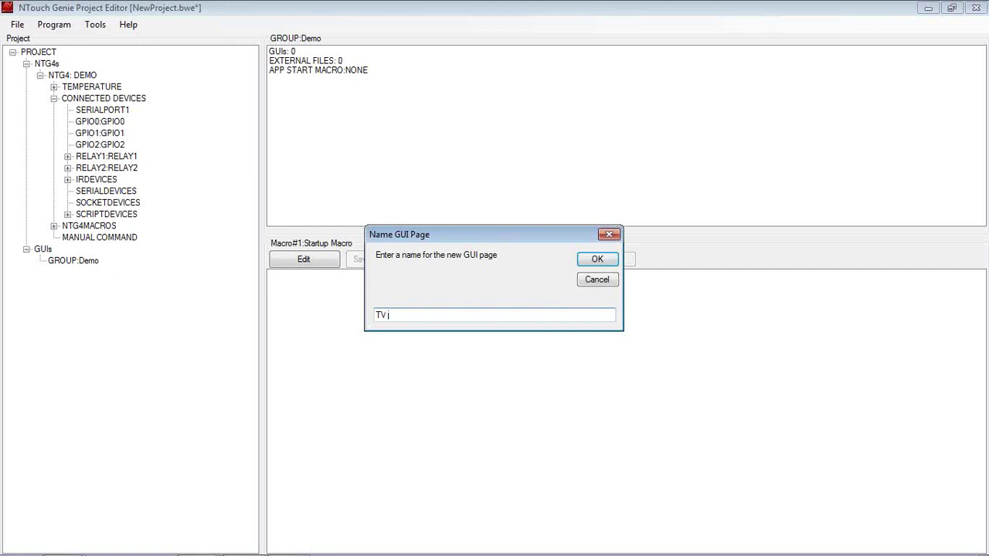
text(Remote)
click(596, 259)
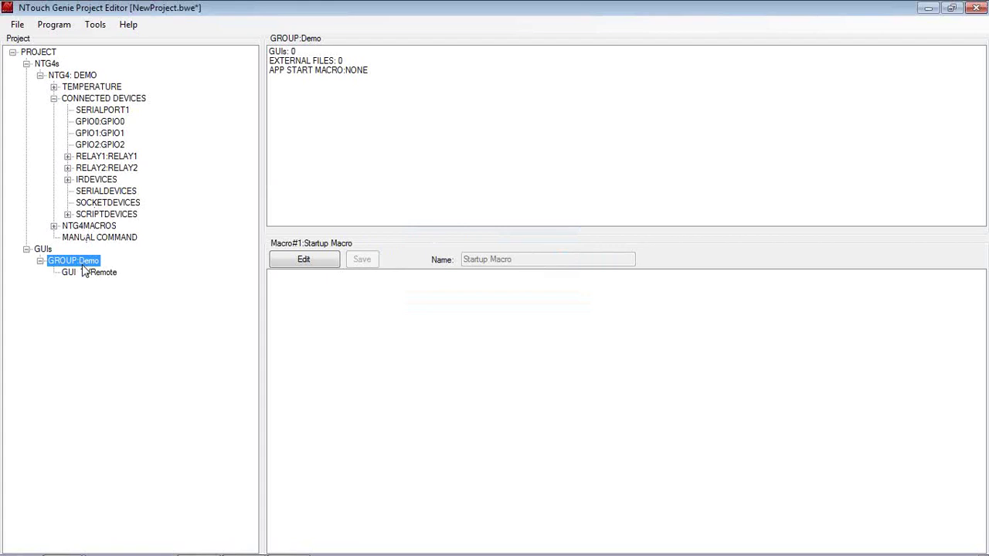
click(85, 274)
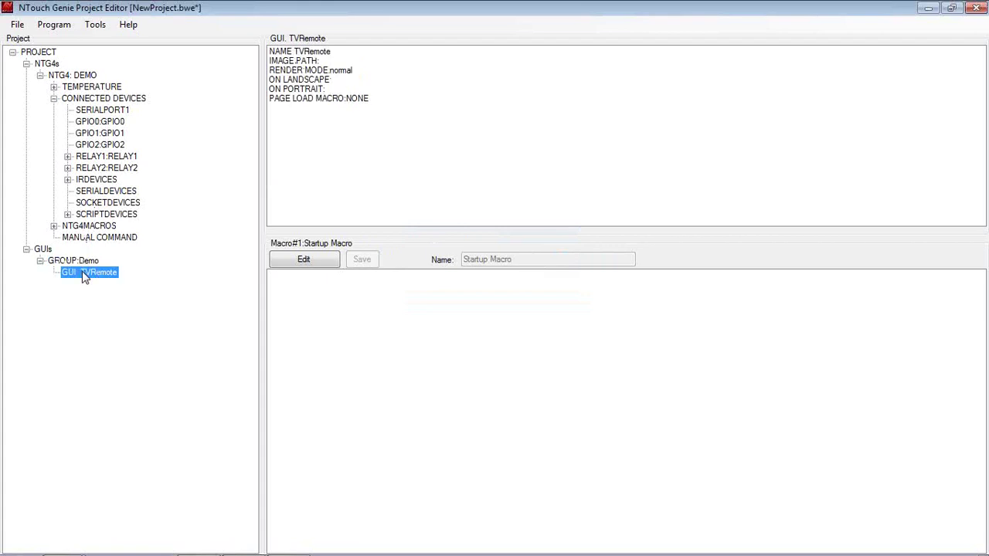
Open the TVRemote page in the GUI Editor and shift the editor window slightly left
right_click(85, 277)
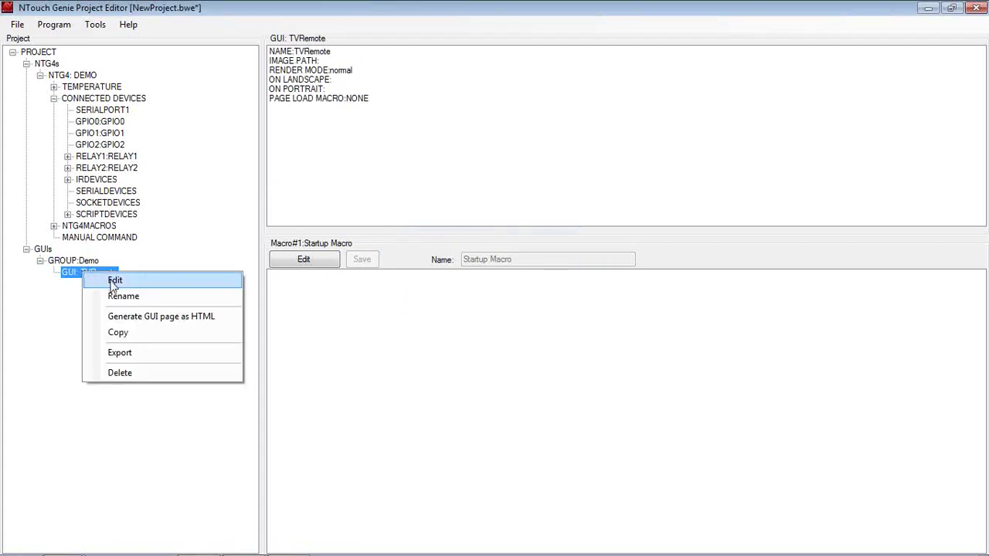
click(113, 282)
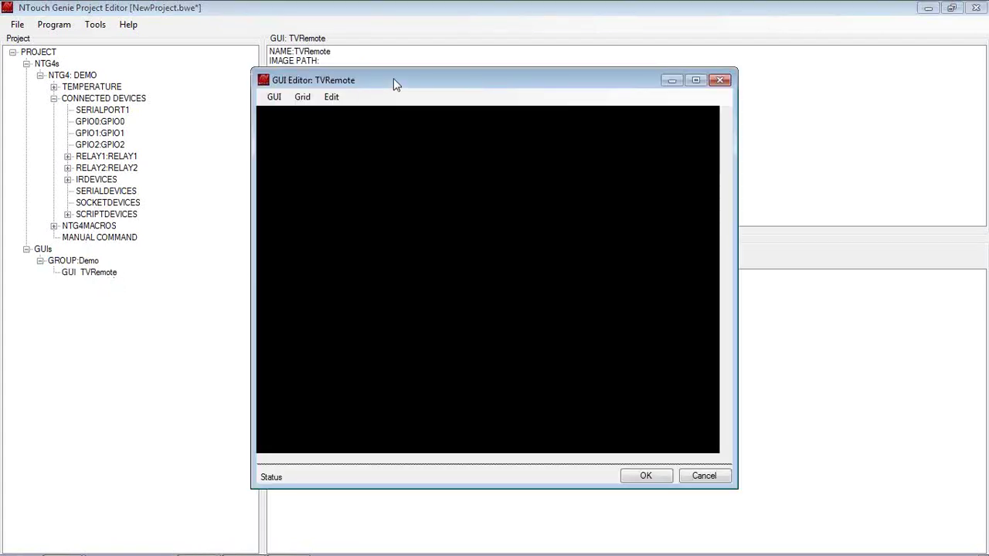
drag(393, 79, 376, 80)
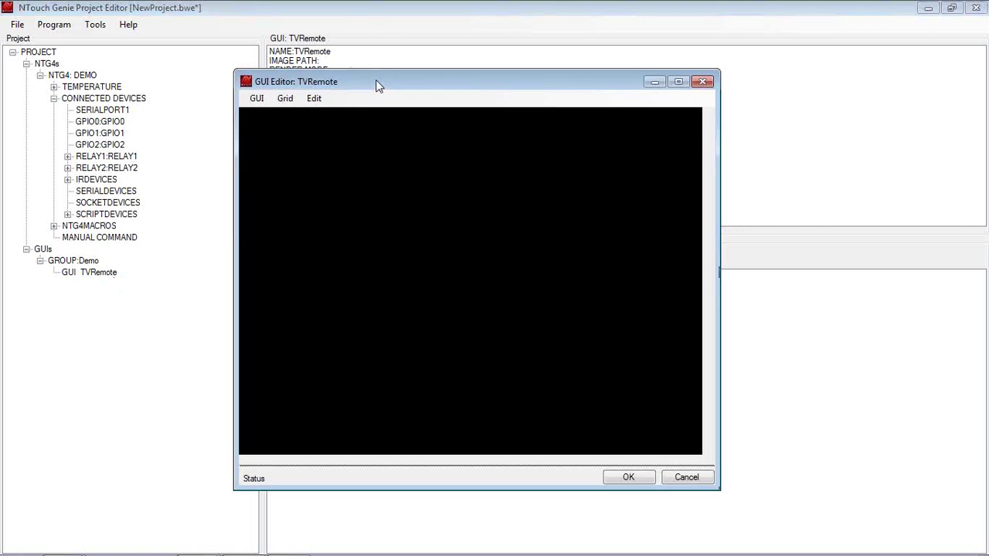
click(781, 33)
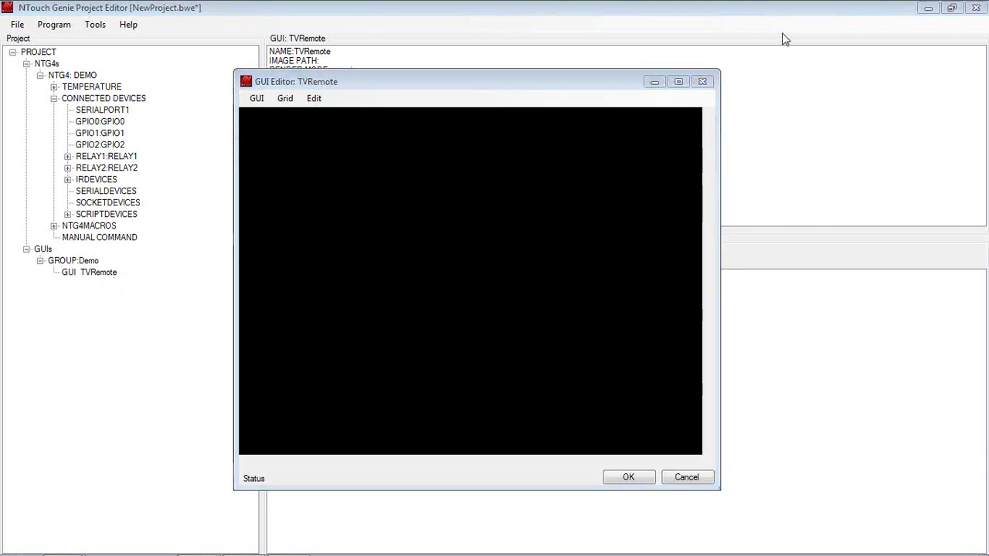
click(260, 99)
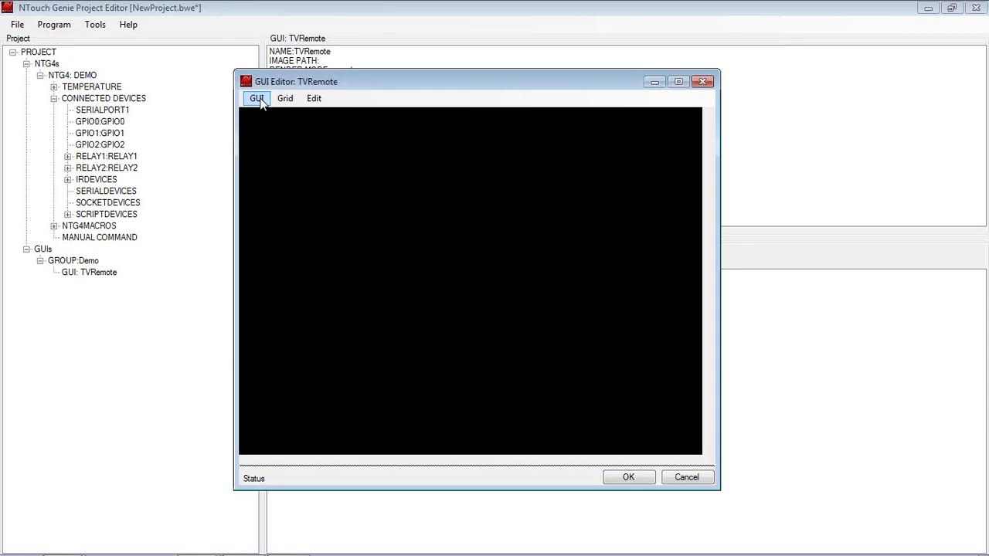
Set the target screen resolution to iPad landscape and reposition the enlarged editor
click(260, 100)
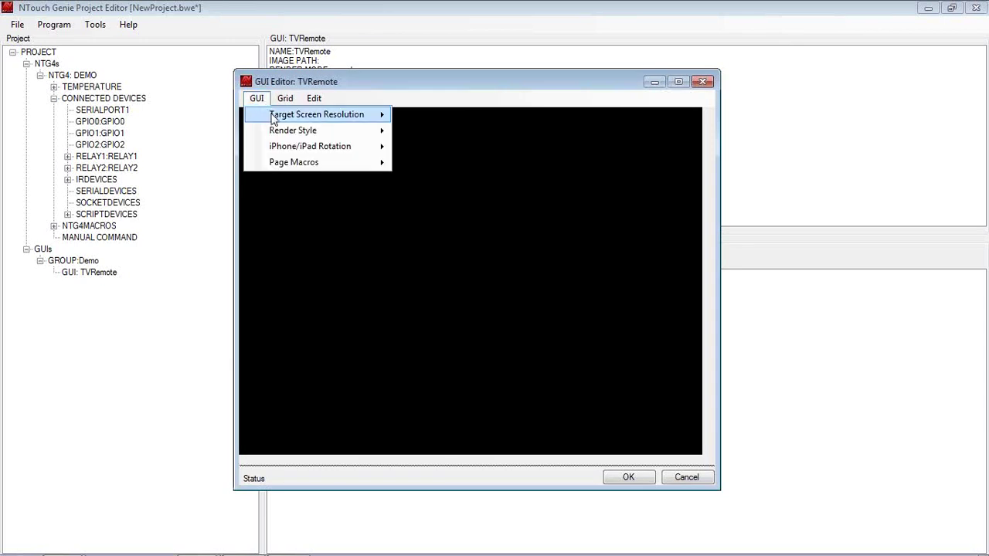
mouse_move(274, 118)
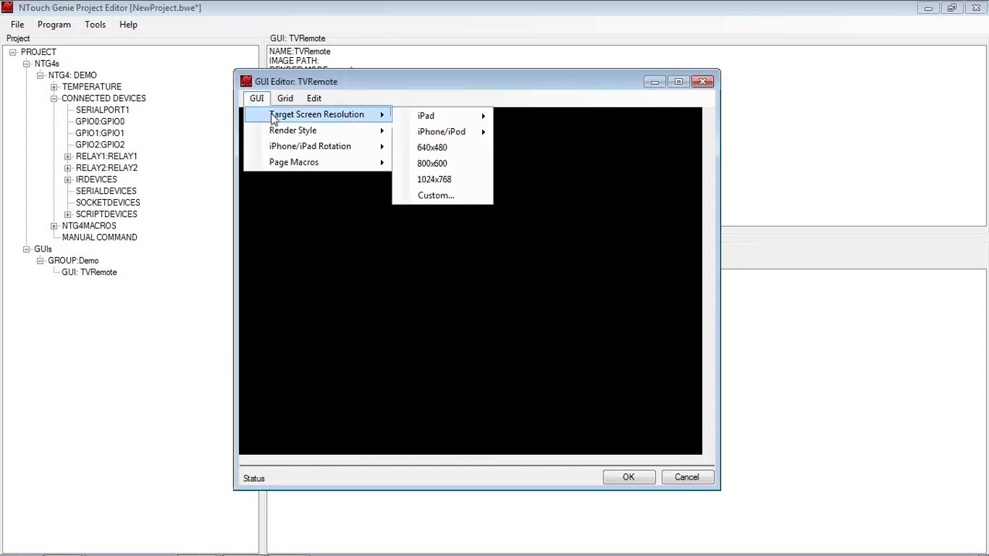
mouse_move(422, 123)
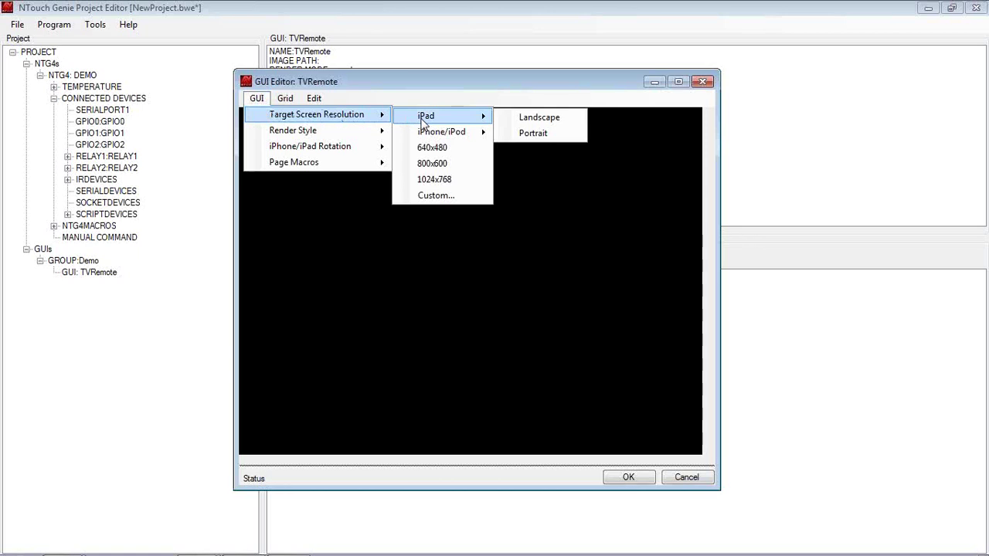
click(521, 120)
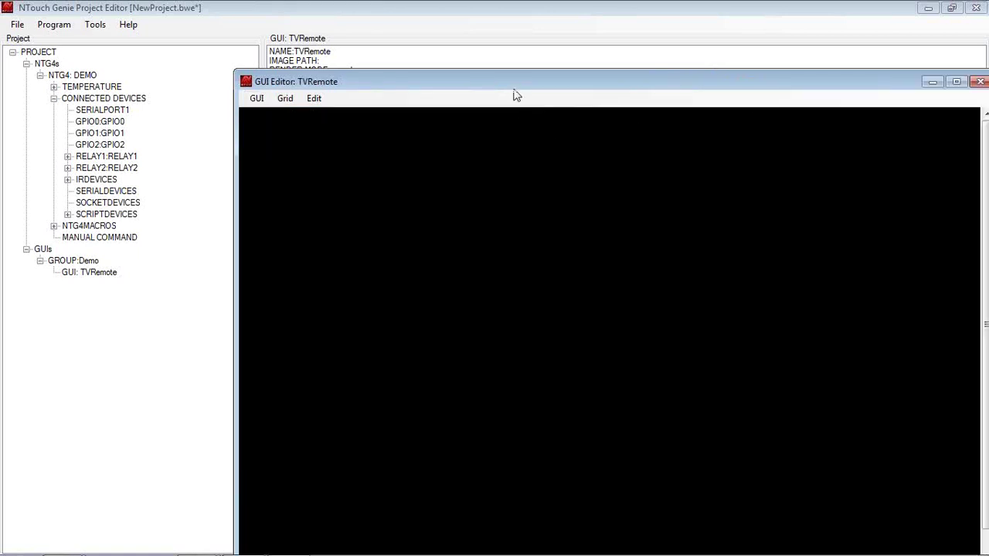
drag(512, 88, 383, 25)
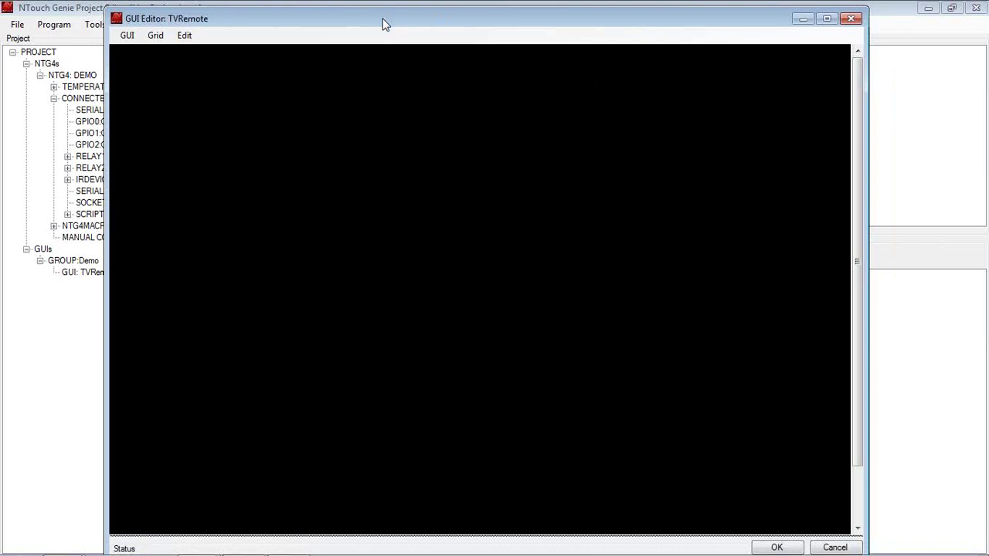
click(127, 36)
mouse_move(142, 57)
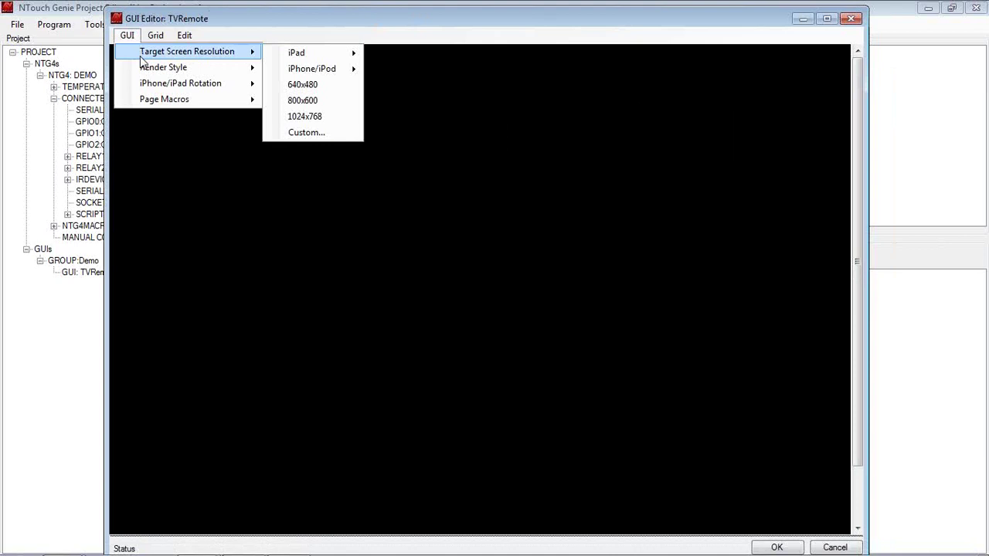
mouse_move(296, 60)
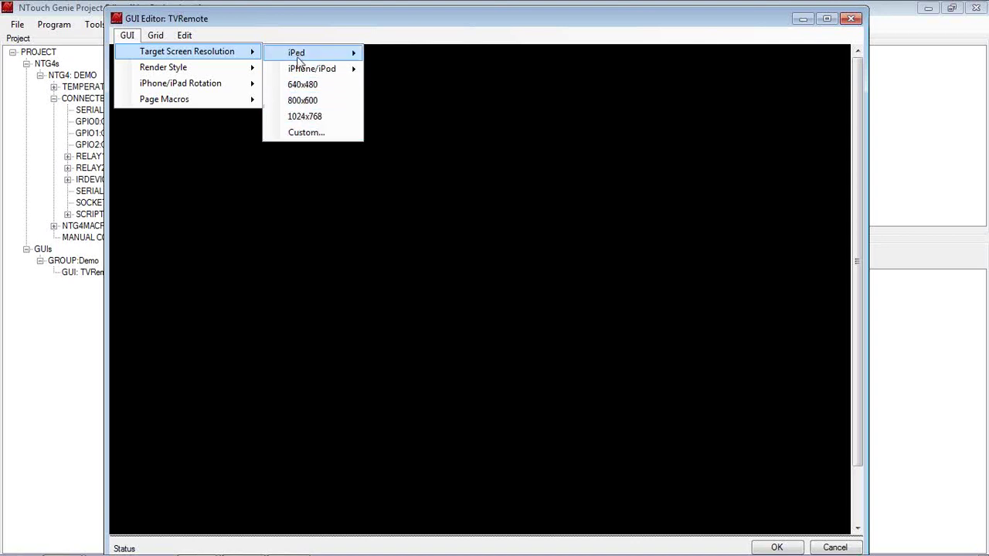
Show a grid over the TVRemote canvas with spacing 20
click(293, 17)
click(158, 36)
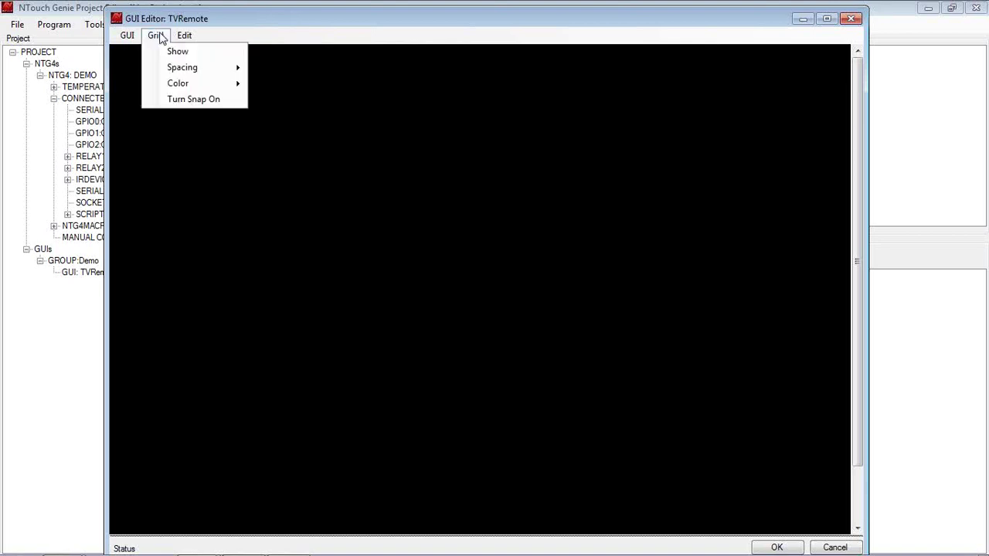
click(163, 51)
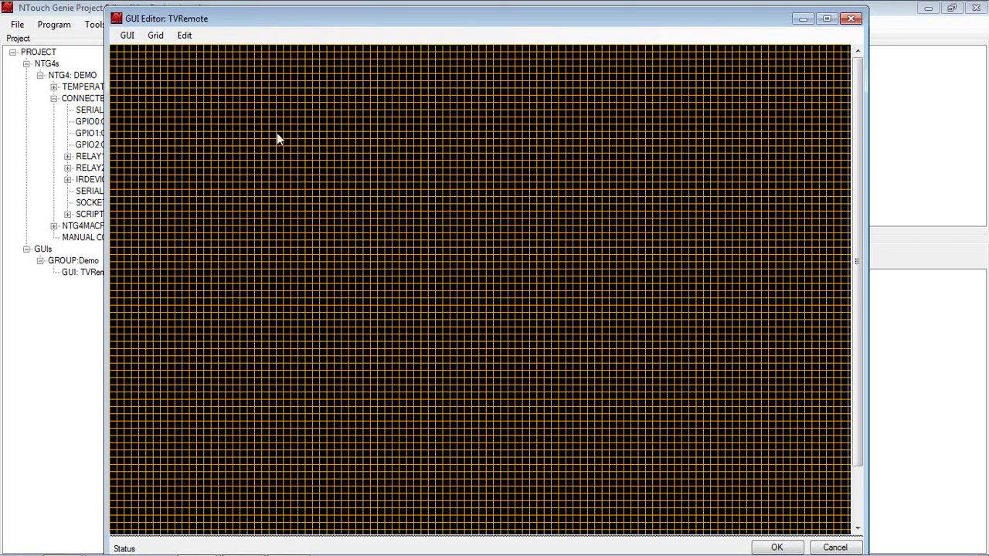
click(155, 35)
mouse_move(173, 71)
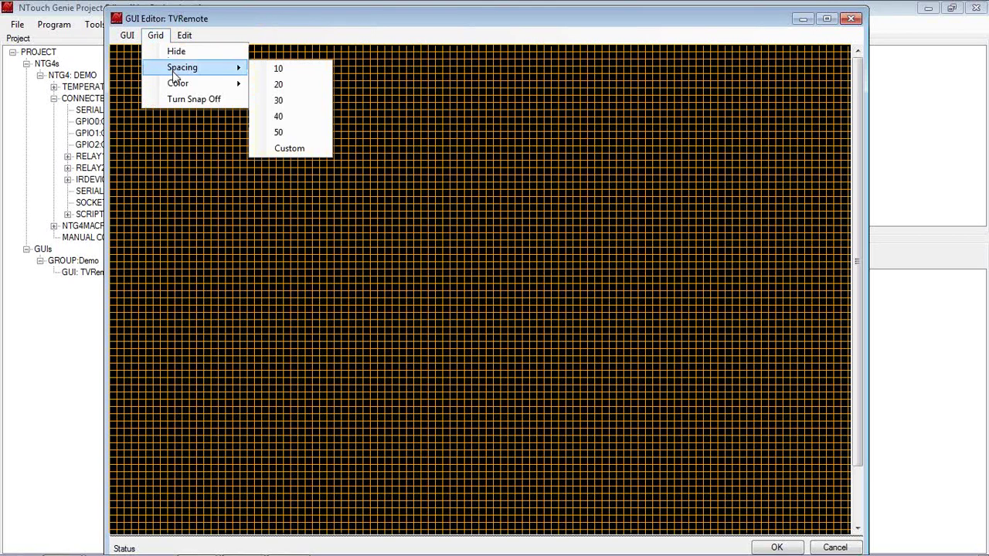
click(271, 84)
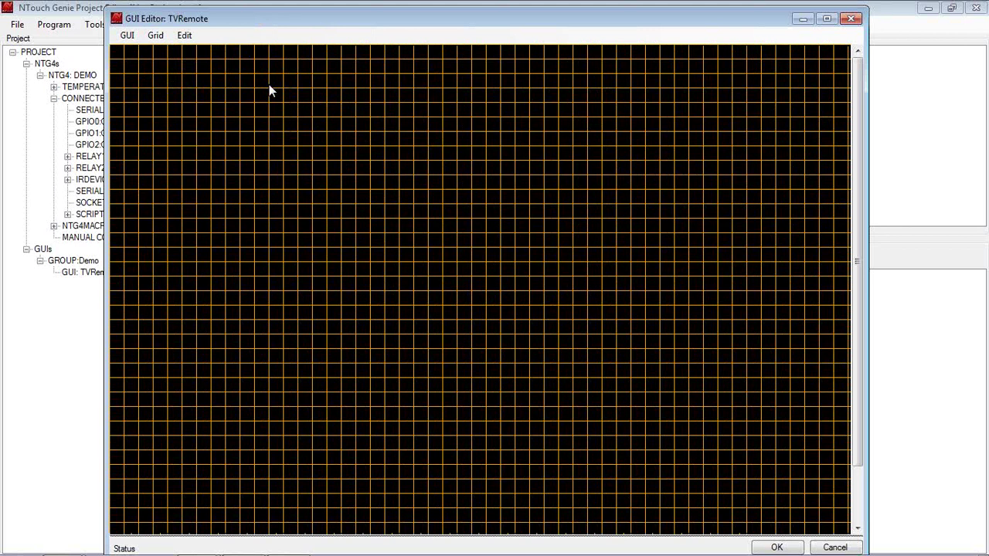
Hide the grid so the canvas is plain black
click(975, 39)
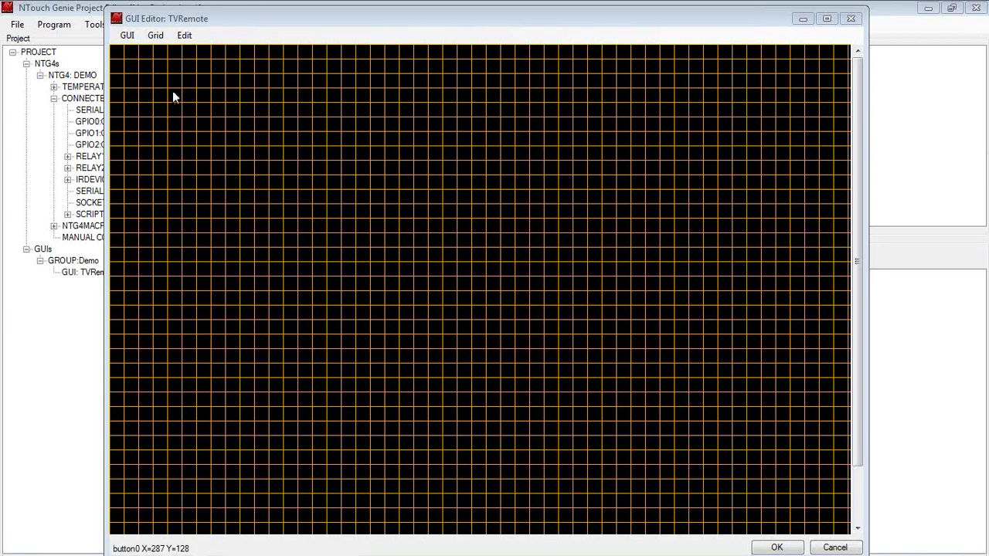
click(156, 36)
click(156, 36)
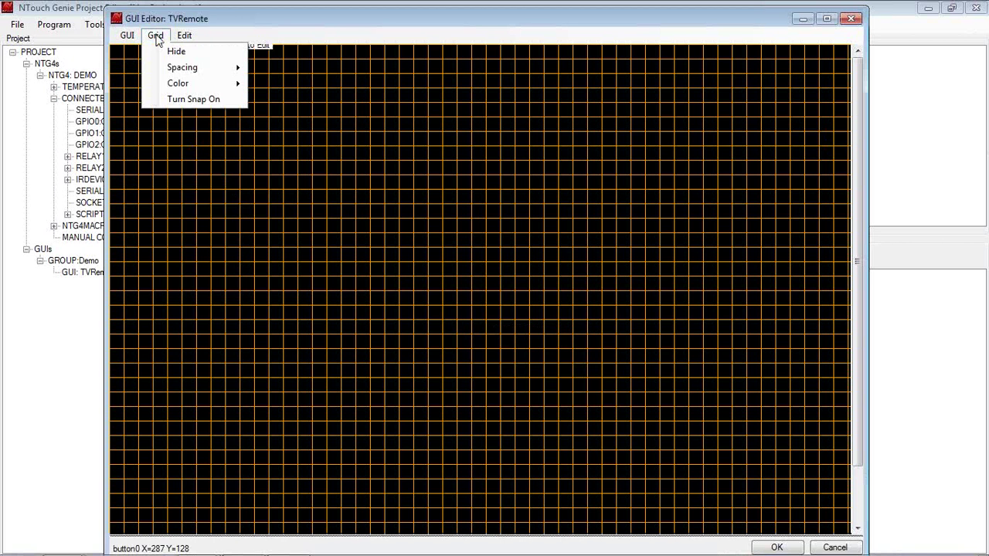
click(171, 53)
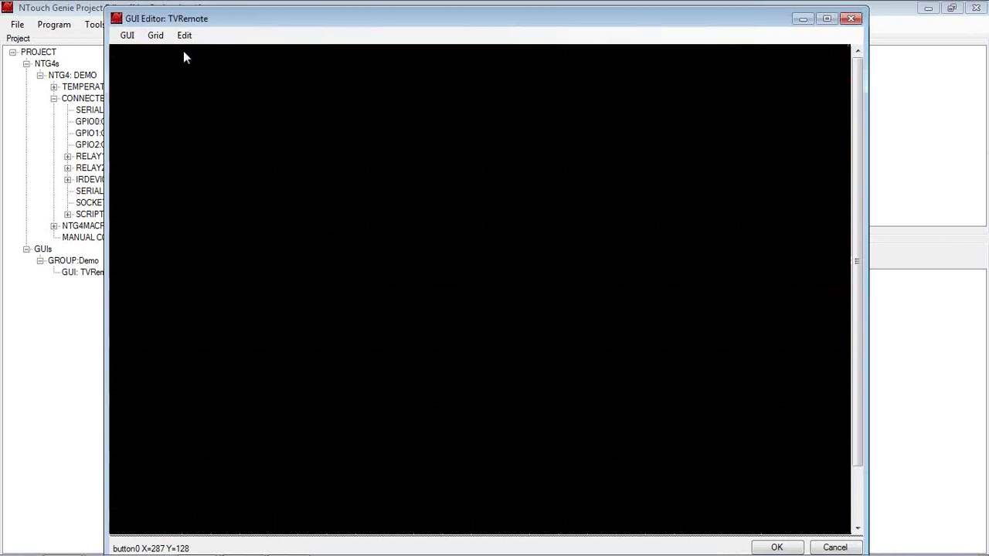
Add a new button to the canvas via Add > New Button and open its properties
right_click(302, 163)
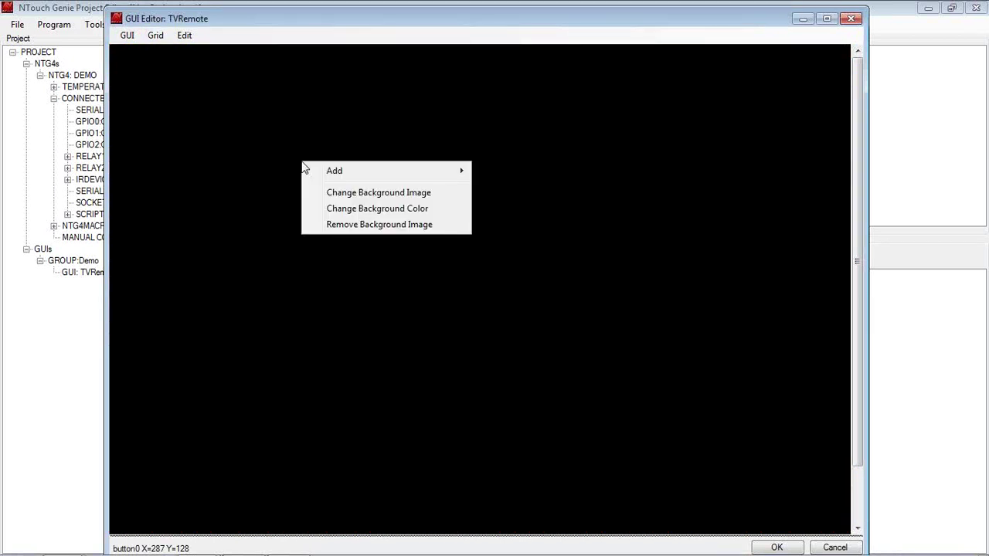
mouse_move(368, 180)
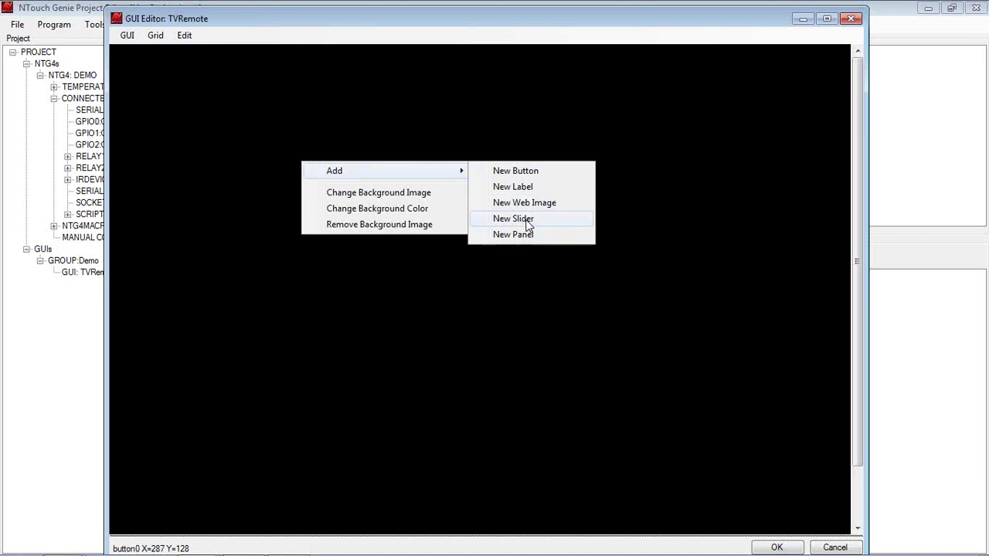
click(498, 171)
double_click(498, 172)
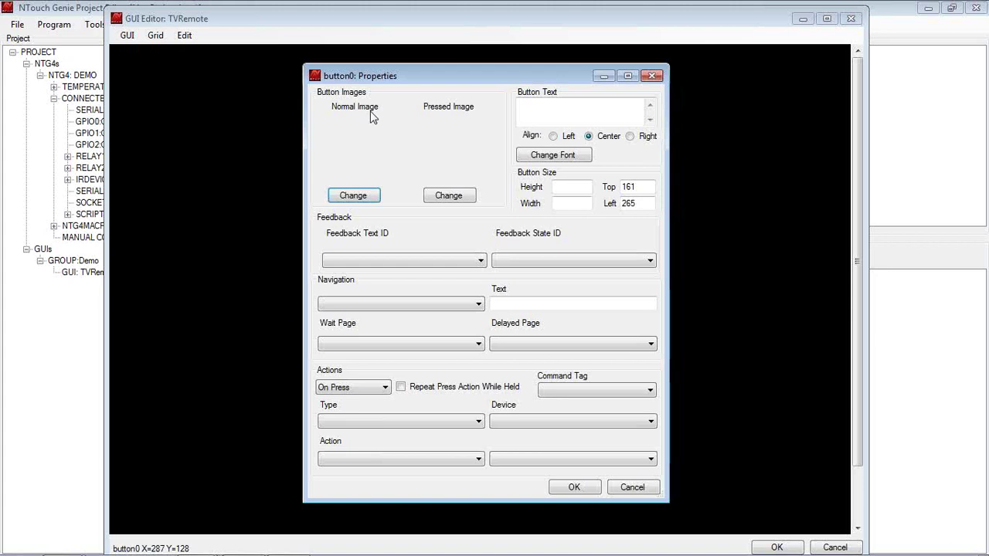
Set button0's normal image to 7network_100_70.png
click(353, 197)
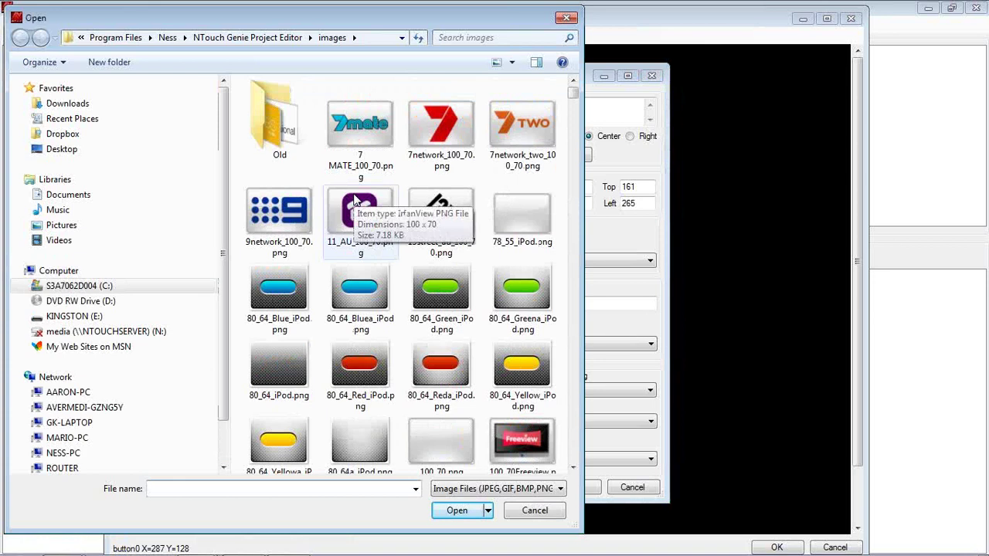
click(371, 37)
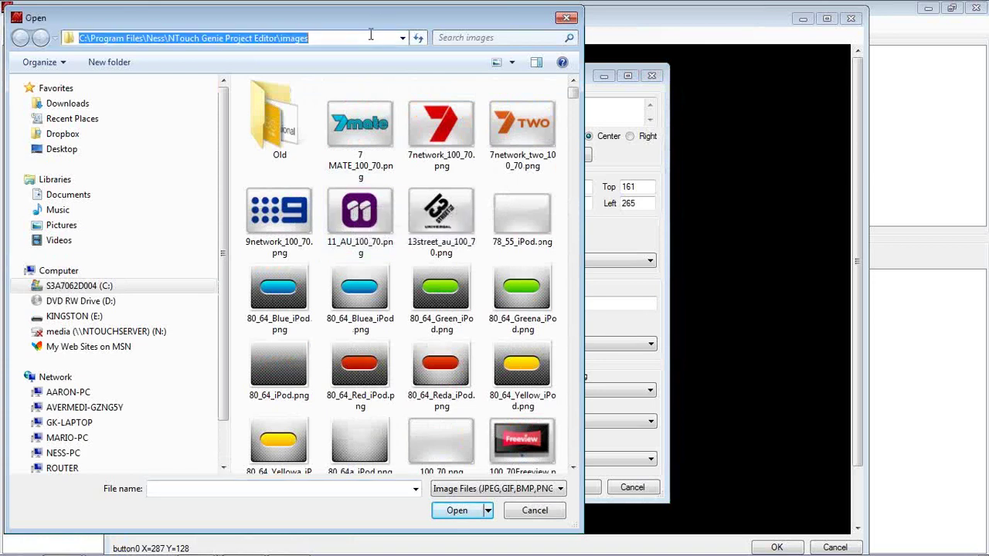
click(343, 39)
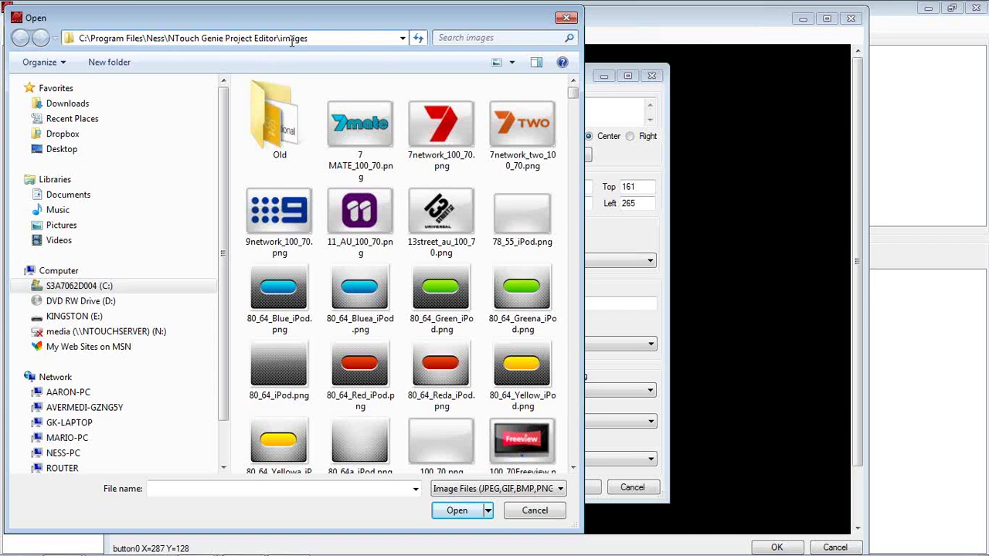
click(442, 136)
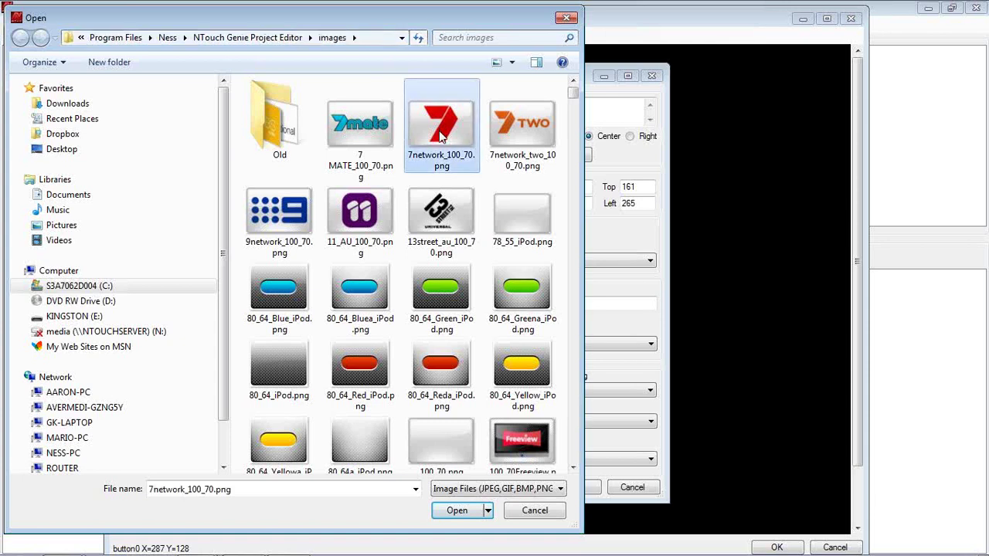
click(456, 512)
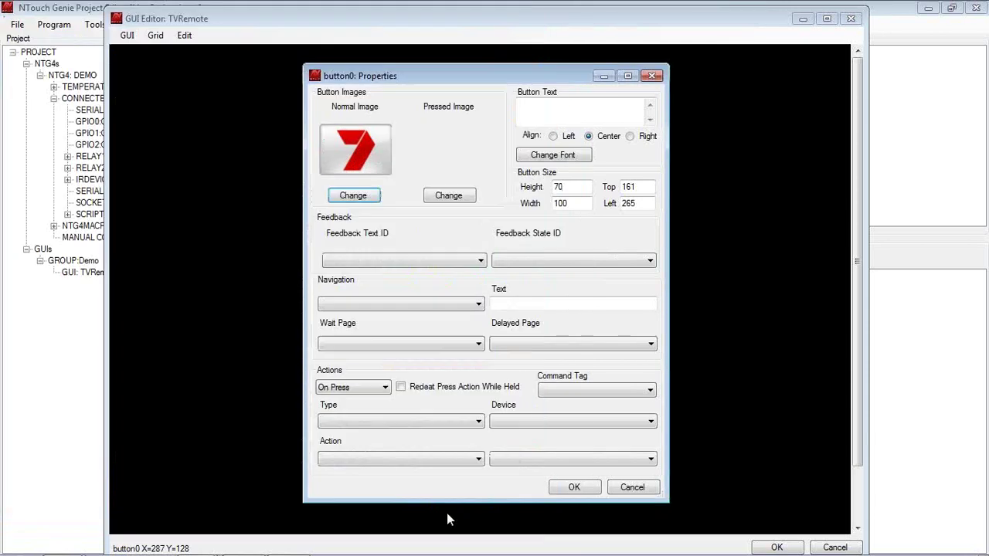
Set button0's pressed image to the blank 100_70.png
click(448, 197)
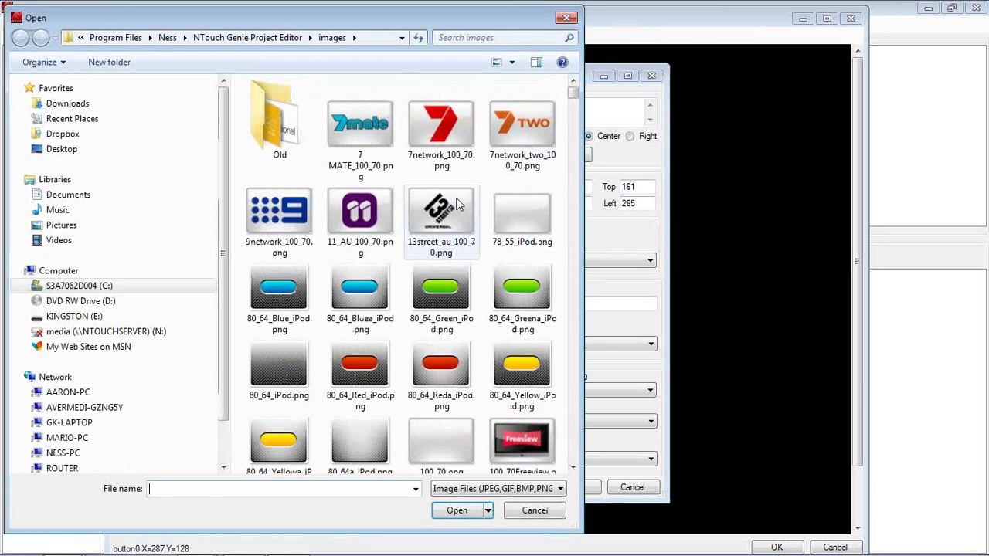
click(450, 437)
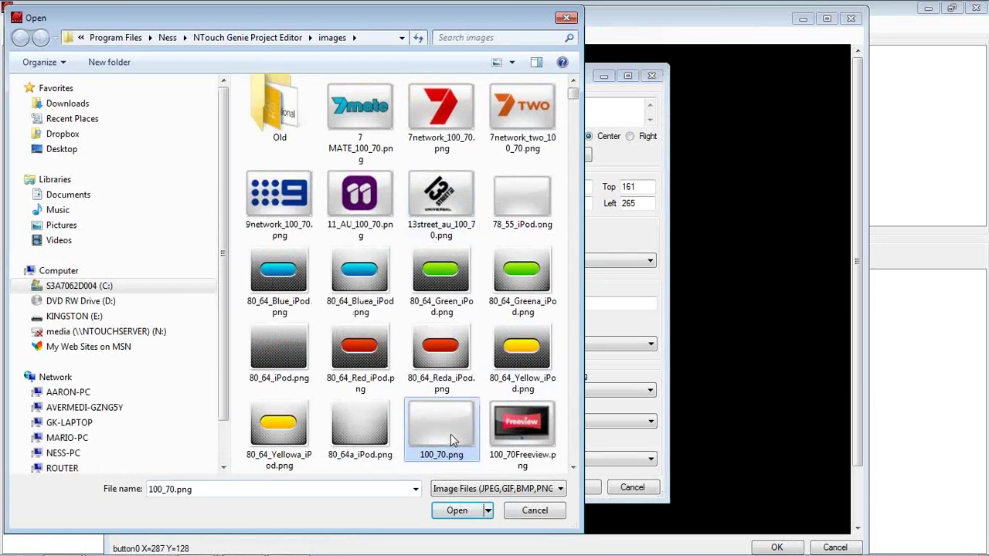
click(454, 512)
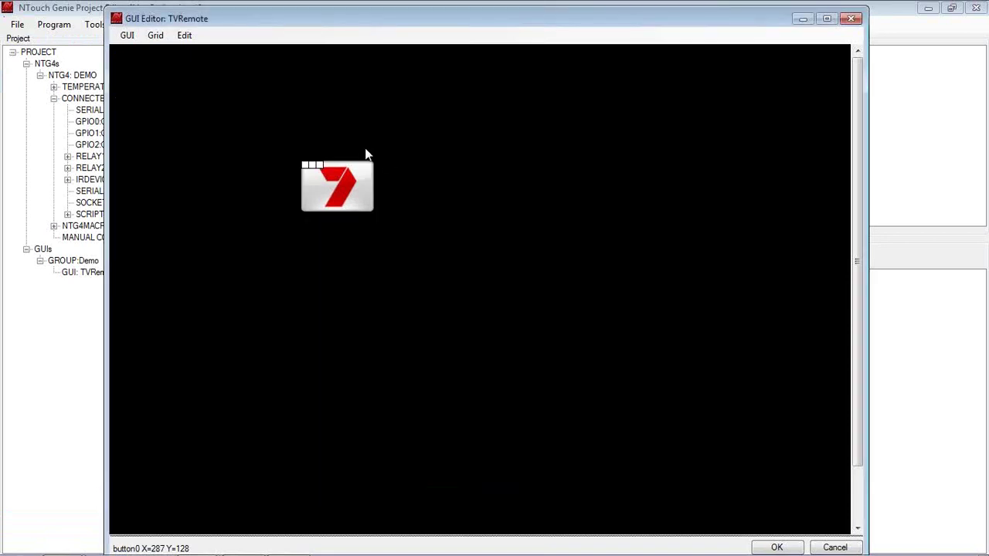
Drag the red 7 button up and to the right on the TVRemote canvas
click(326, 200)
drag(327, 199, 390, 151)
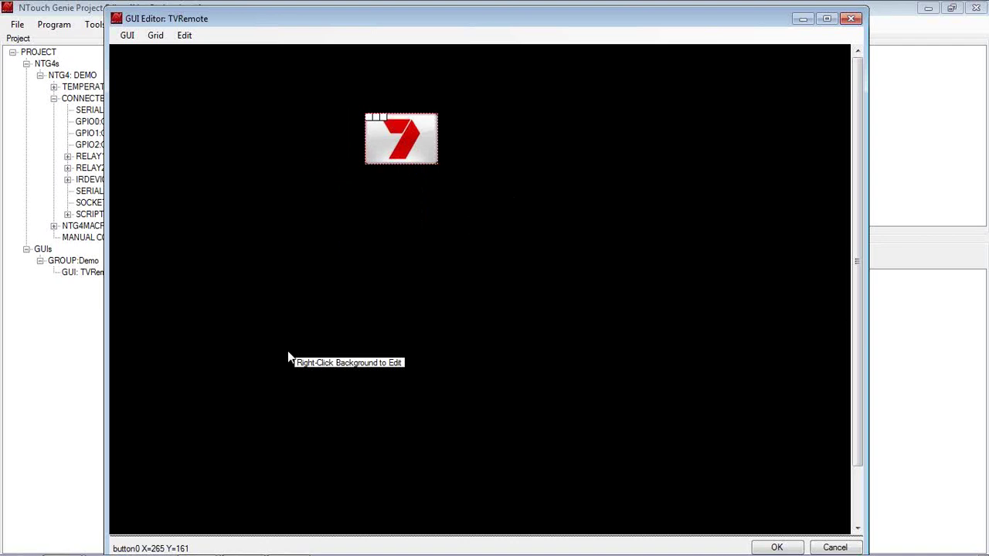
Drag 7network_two_100_70.png from the images folder onto the canvas as a new button
mouse_move(72, 547)
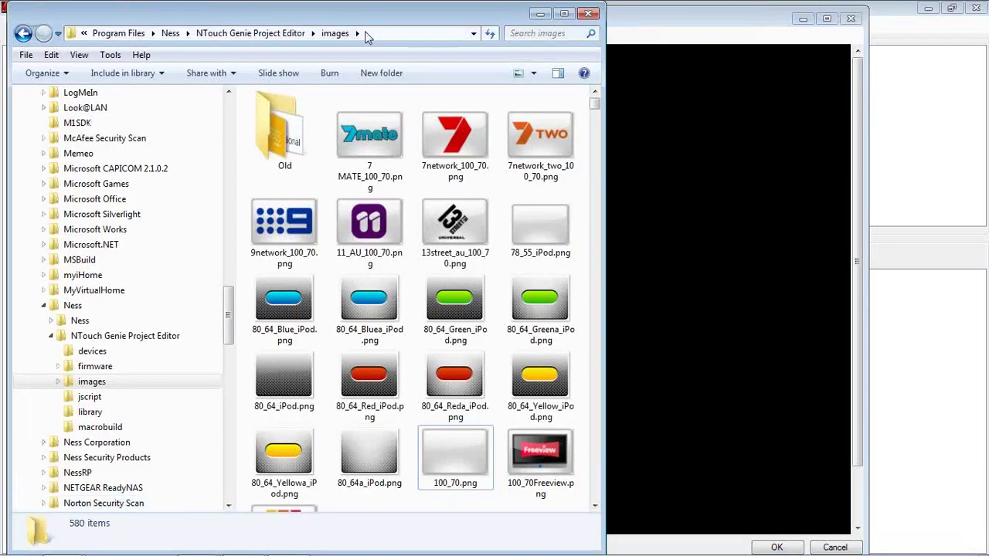
drag(653, 18, 814, 16)
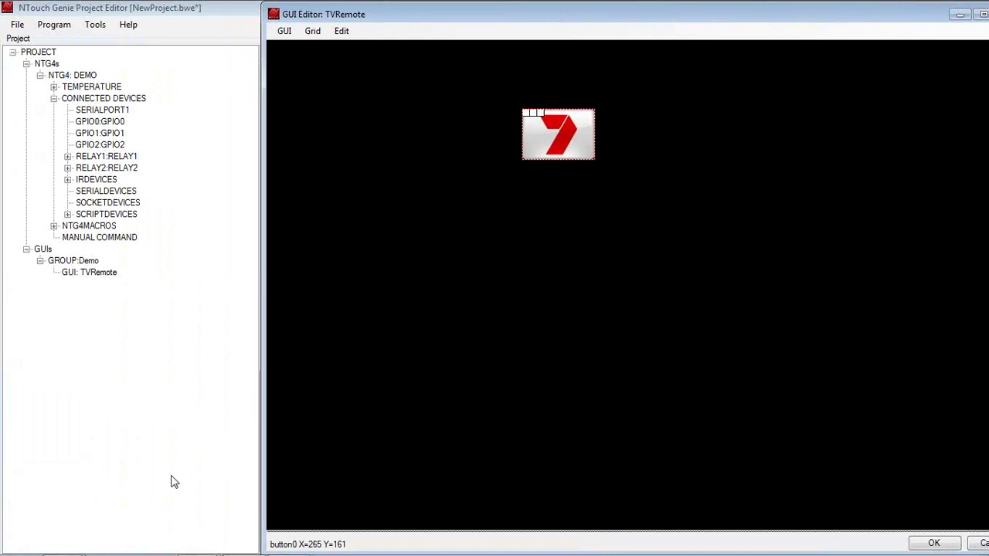
mouse_move(54, 544)
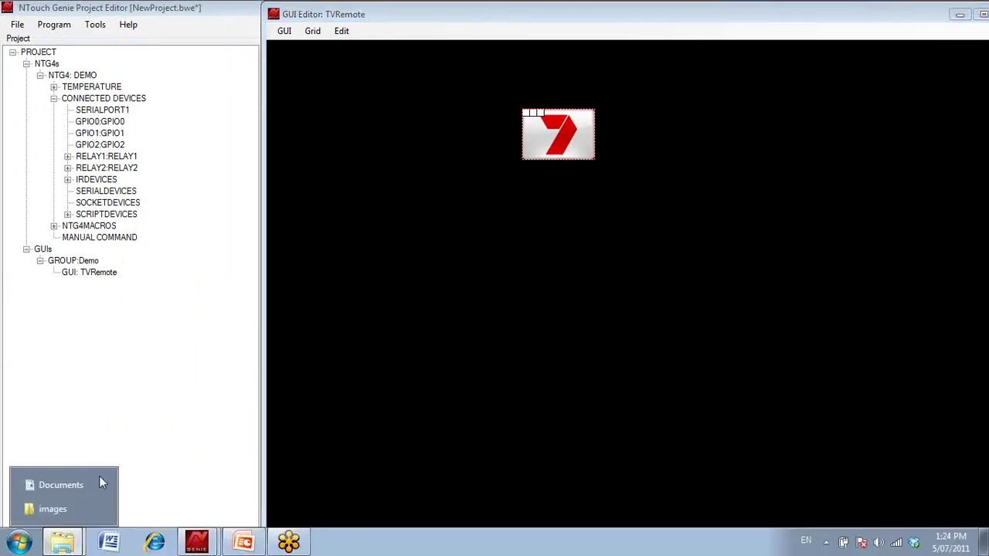
click(66, 511)
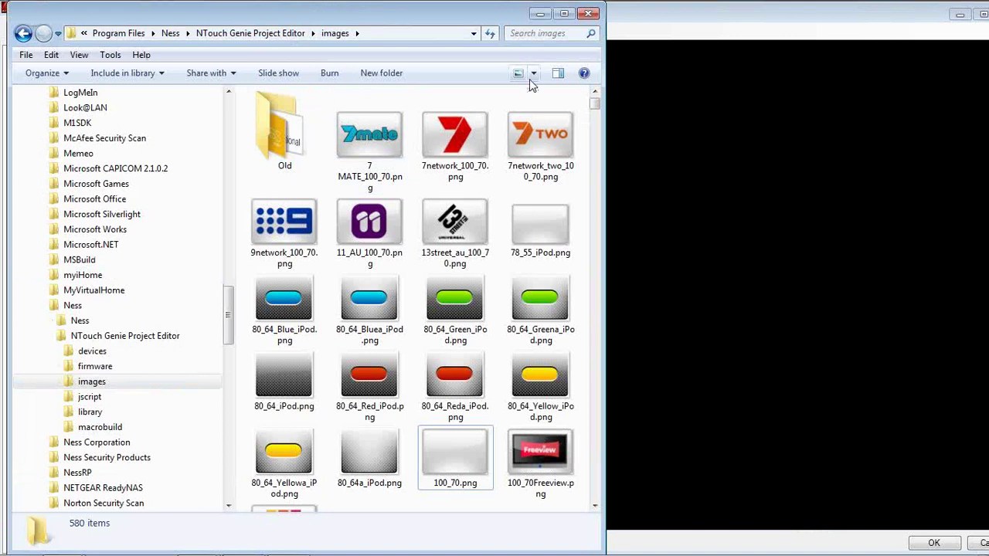
drag(529, 137, 641, 115)
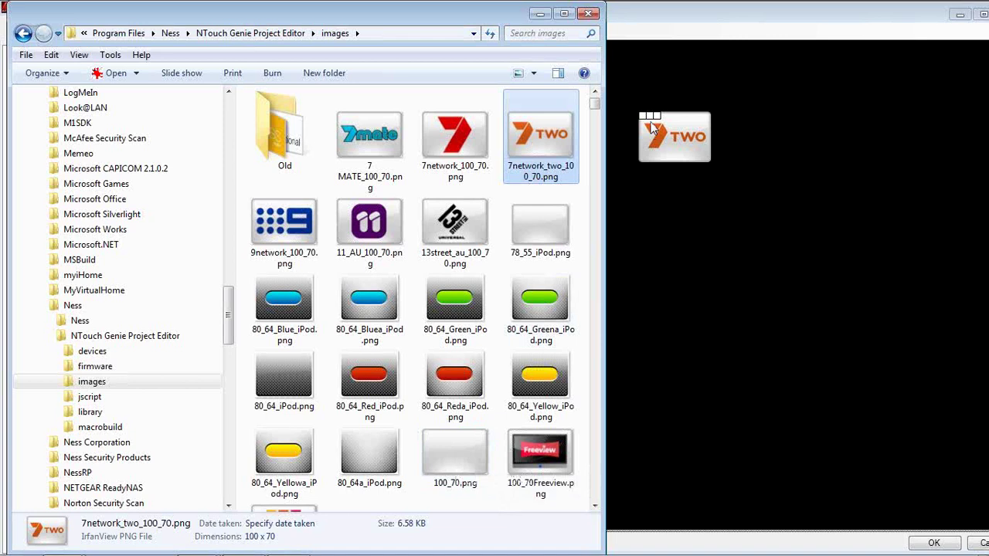
Drop the blank 100_70.png image onto the new 7TWO button
click(454, 461)
drag(455, 461, 661, 145)
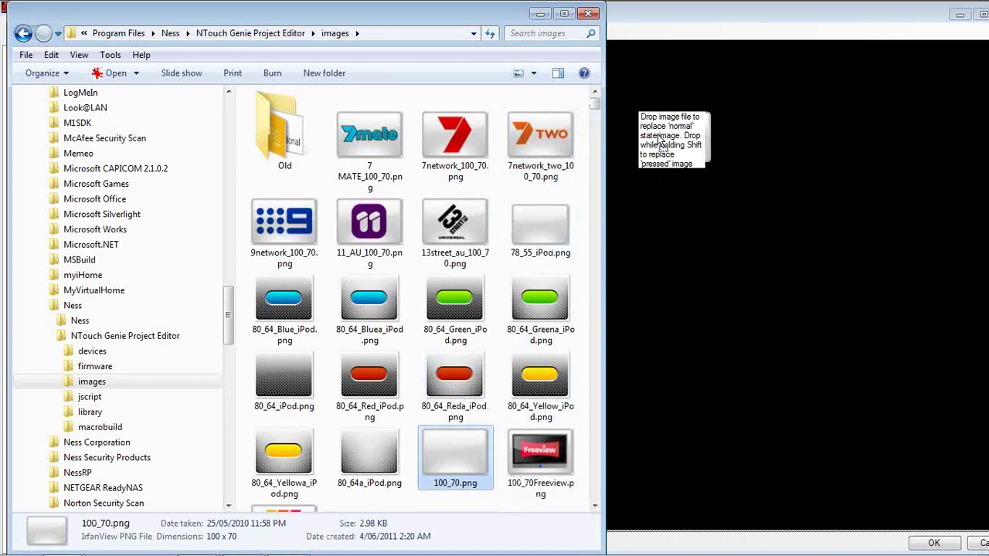
drag(660, 144, 658, 136)
click(658, 136)
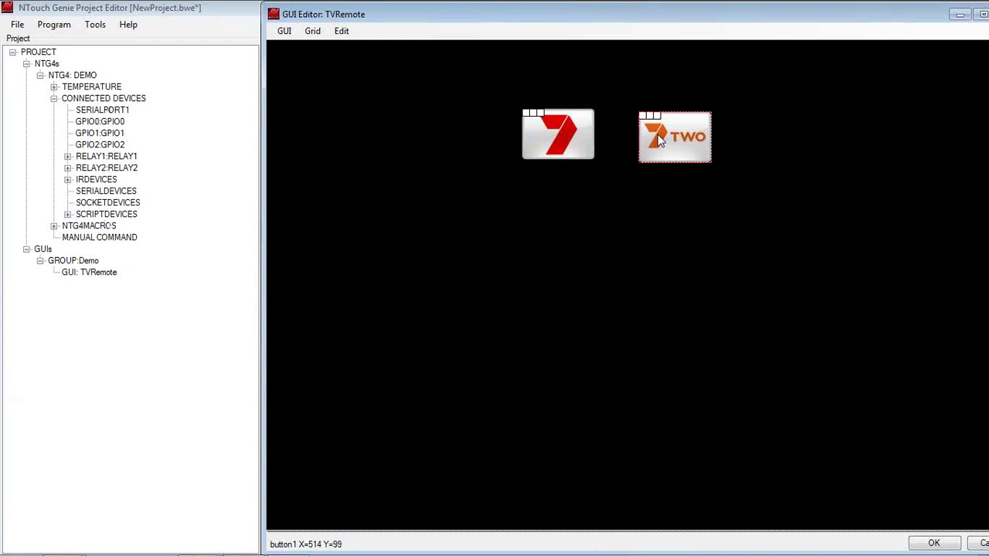
Drag 7 MATE_100_70.png from the images folder onto the canvas below the 7TWO button
mouse_move(70, 549)
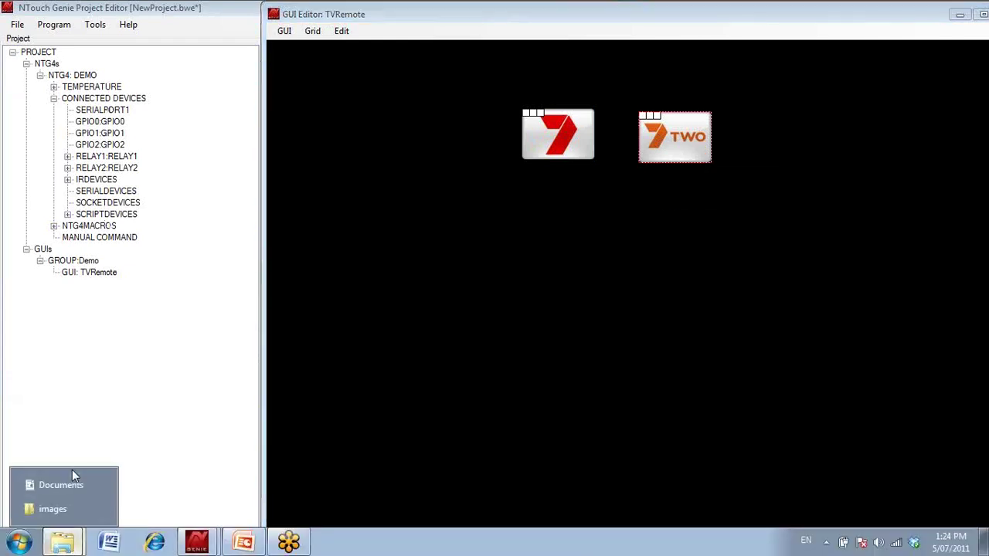
click(56, 510)
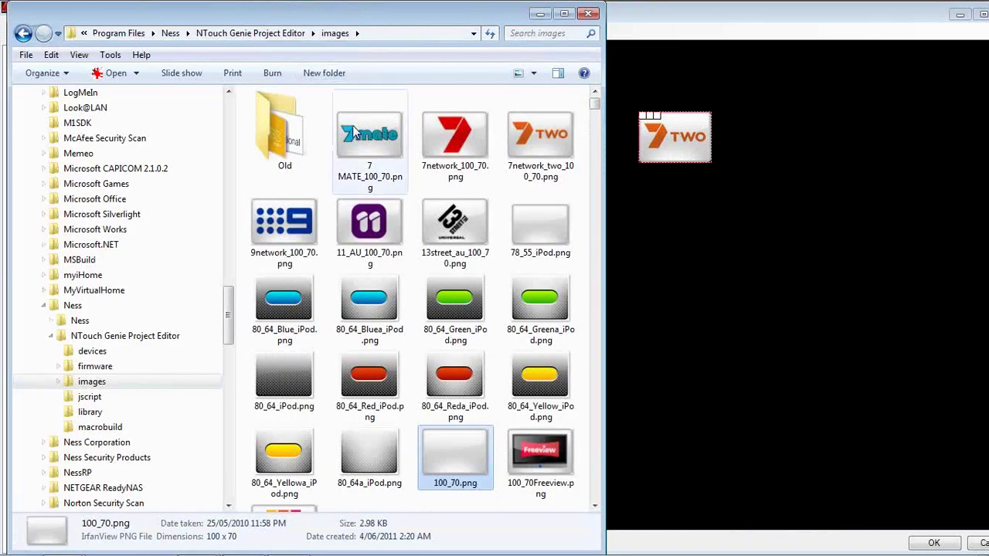
drag(355, 133, 618, 217)
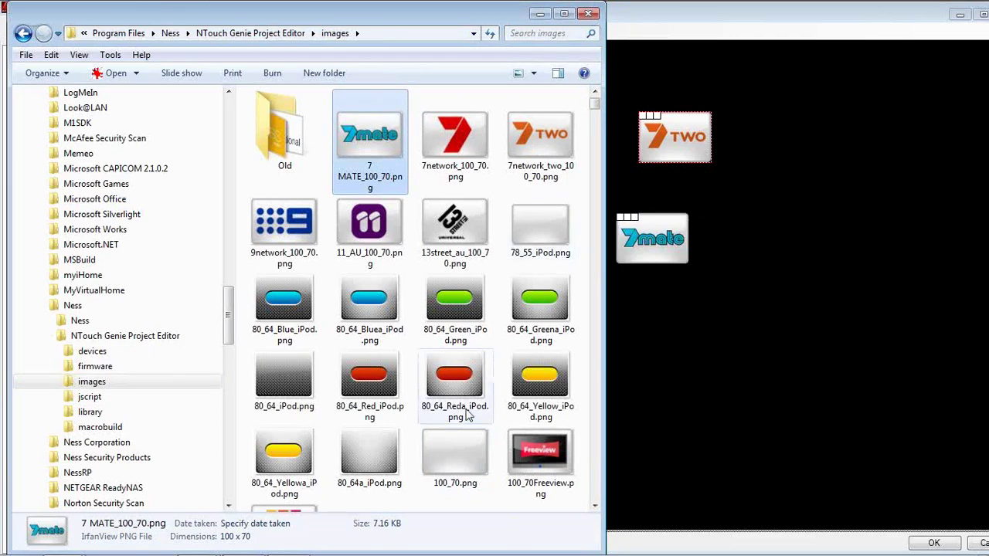
drag(460, 442, 638, 257)
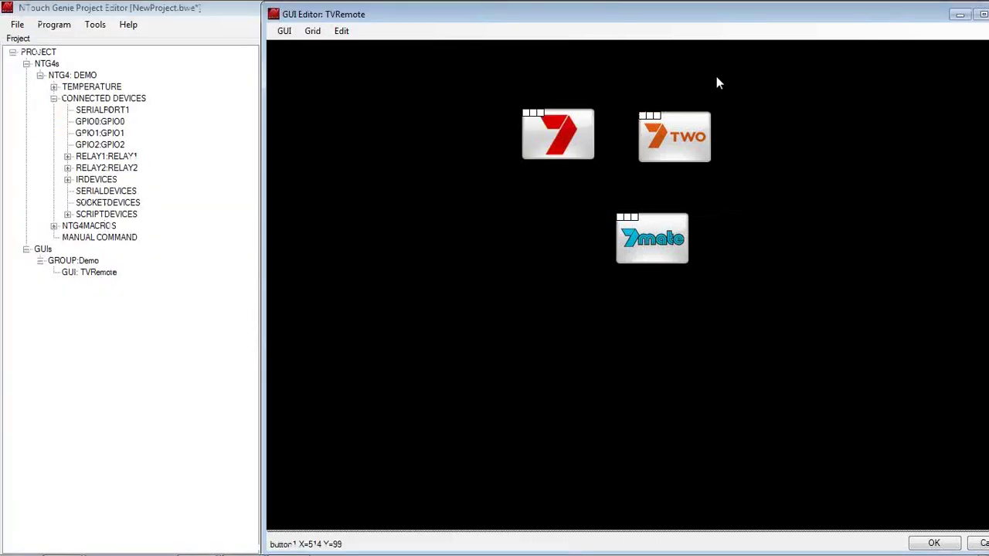
Move the 7 button left, then set 7TWO and 7mate beside it in one row
drag(568, 133, 441, 133)
drag(675, 156, 522, 147)
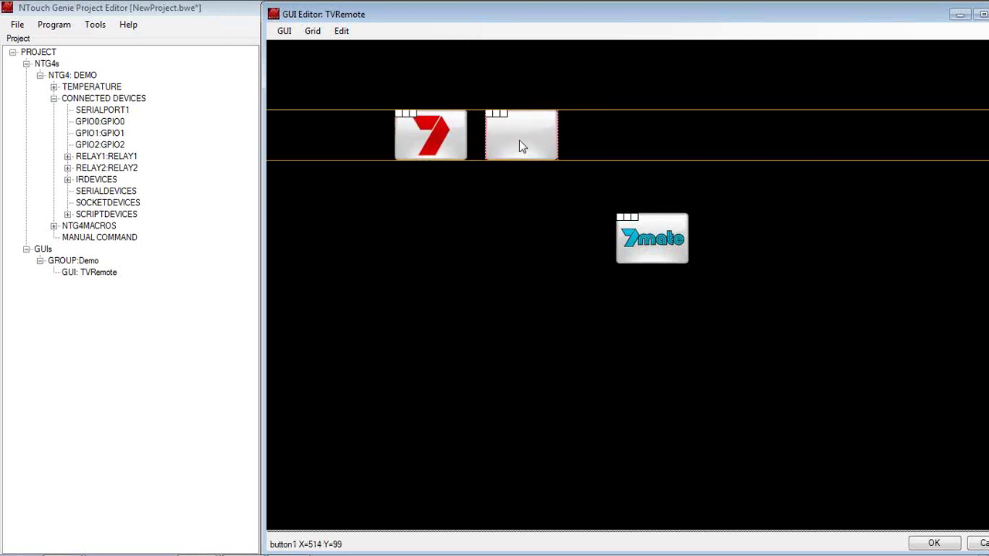
drag(521, 145, 520, 145)
drag(657, 246, 608, 135)
Show the grid, turn off grid snapping, and shift the 7TWO button down and right
click(312, 31)
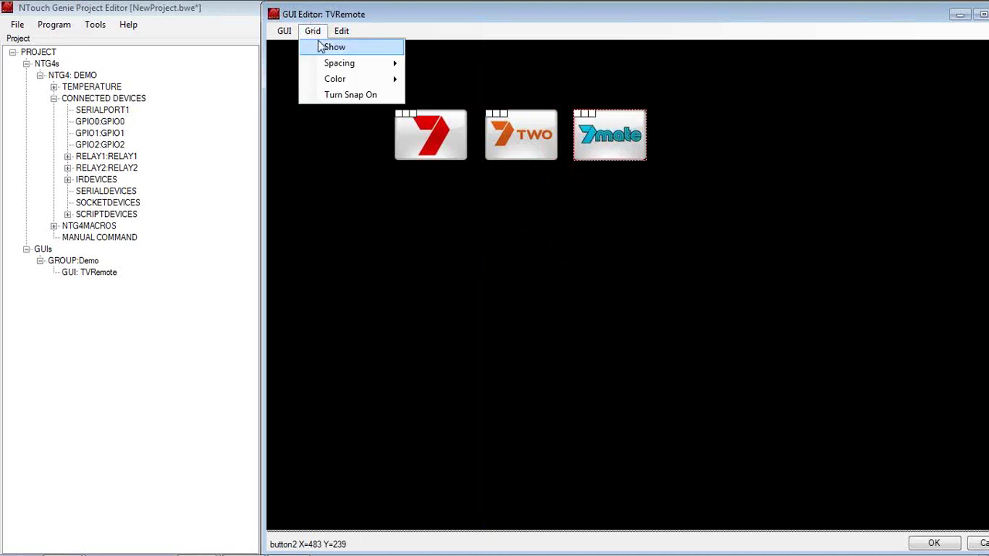
click(322, 48)
mouse_move(509, 152)
mouse_down()
mouse_move(528, 164)
mouse_move(512, 131)
mouse_up()
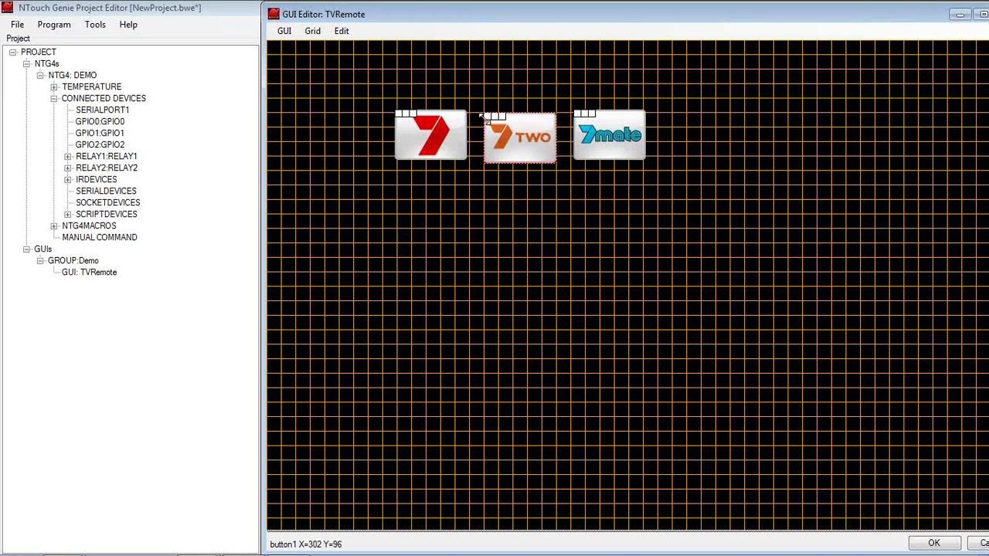
click(309, 31)
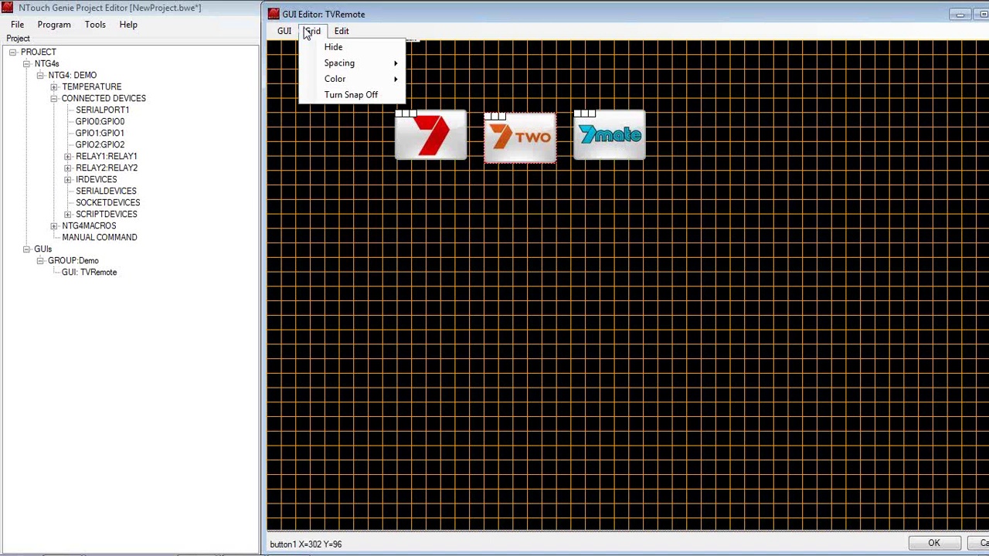
click(322, 94)
mouse_move(504, 118)
mouse_down()
mouse_move(509, 134)
mouse_move(506, 126)
mouse_up()
Hide the grid and nudge 7TWO lower and 7mate higher beside the 7 button
click(312, 31)
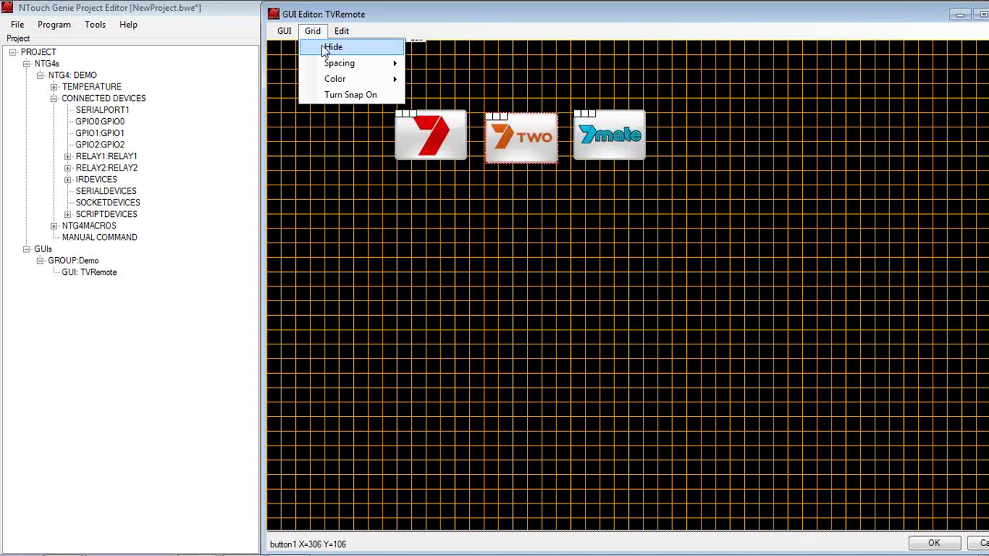
click(322, 45)
drag(526, 136, 525, 157)
drag(591, 140, 597, 132)
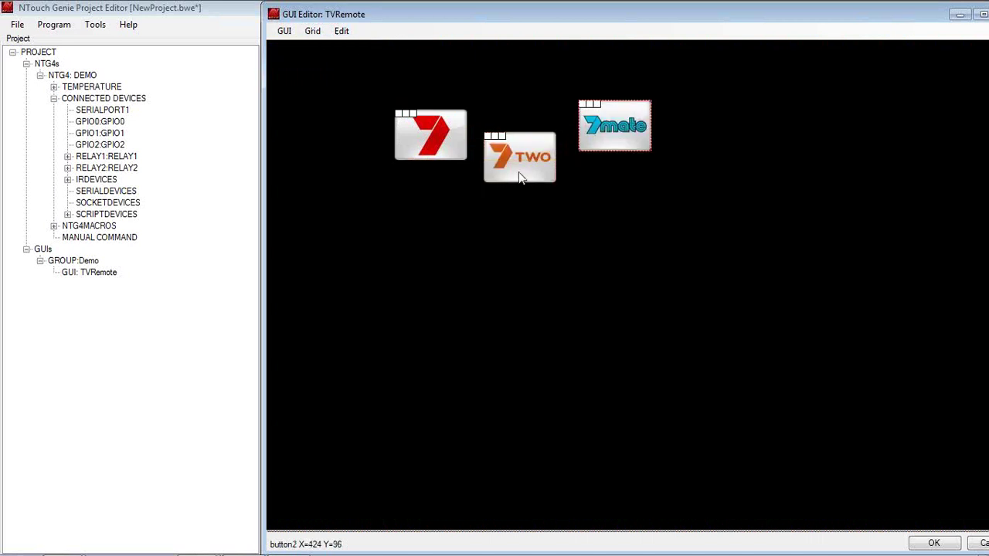
drag(521, 171, 525, 160)
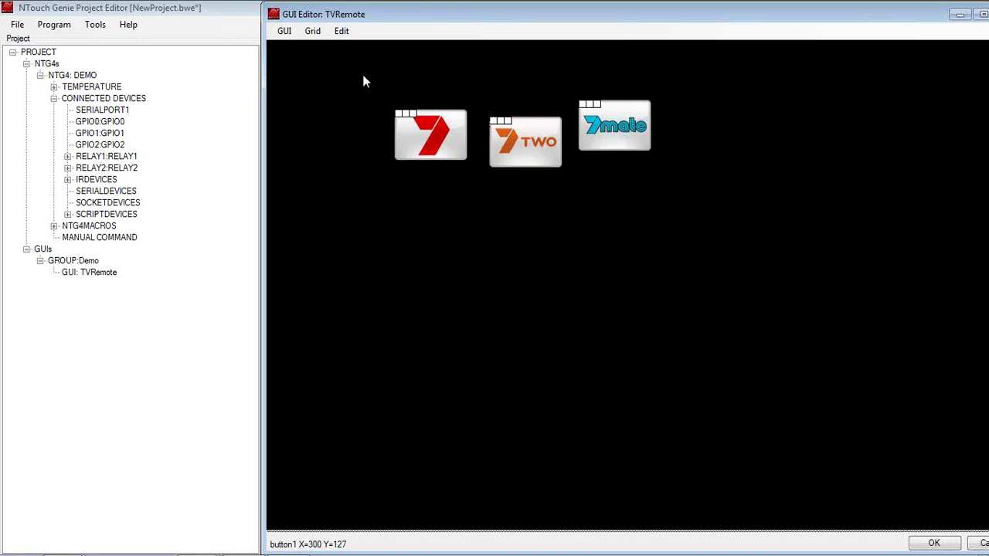
Select the 7, 7TWO and 7mate buttons and align them by vertical centre
drag(361, 76, 684, 212)
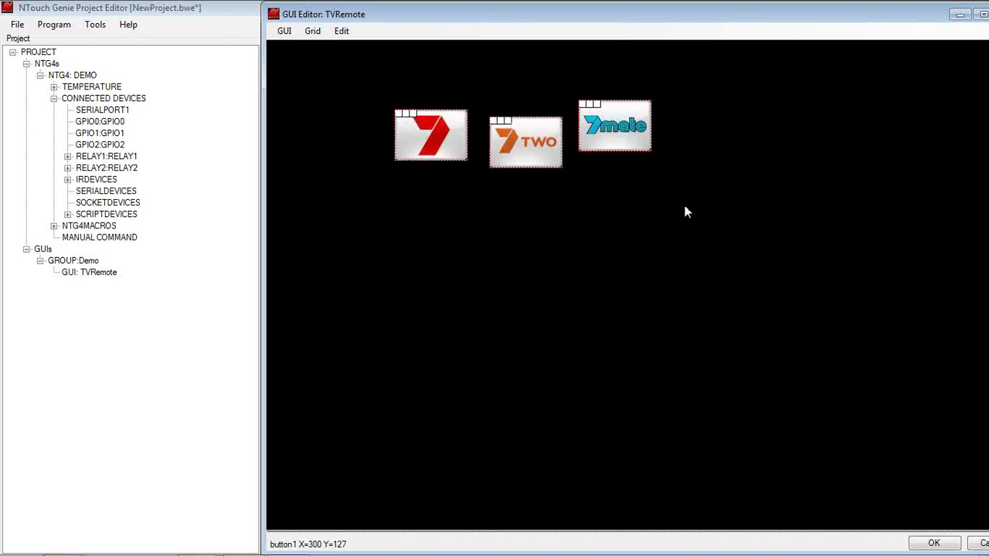
right_click(423, 141)
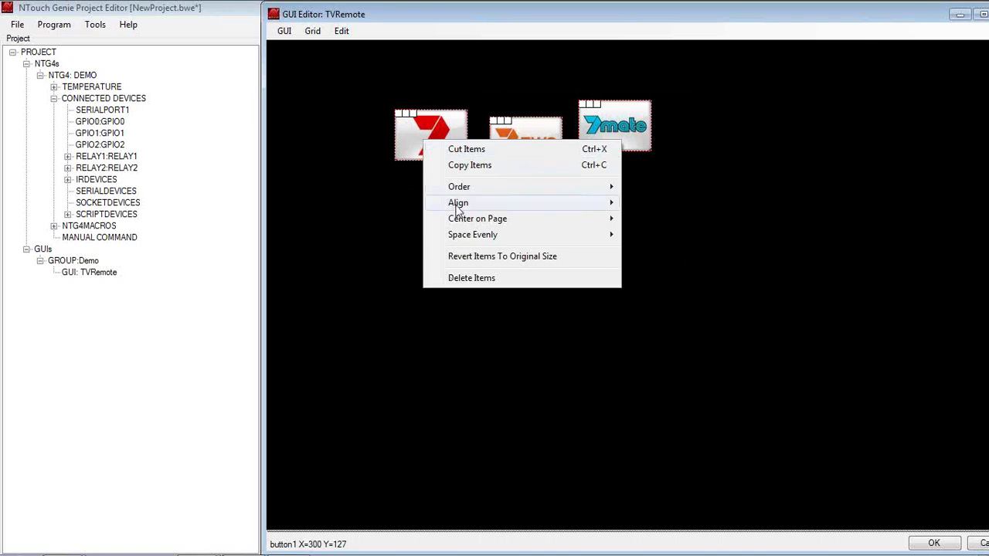
mouse_move(459, 209)
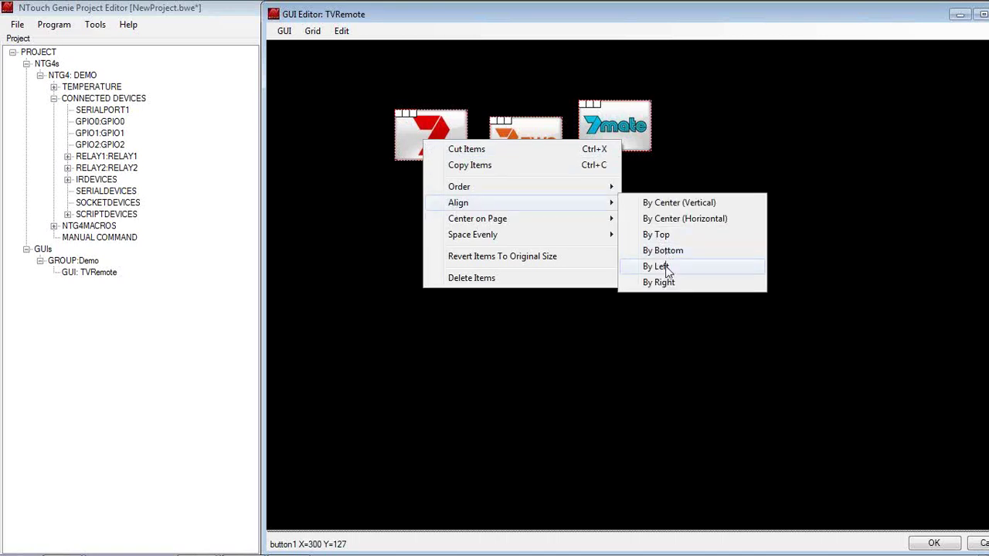
click(669, 205)
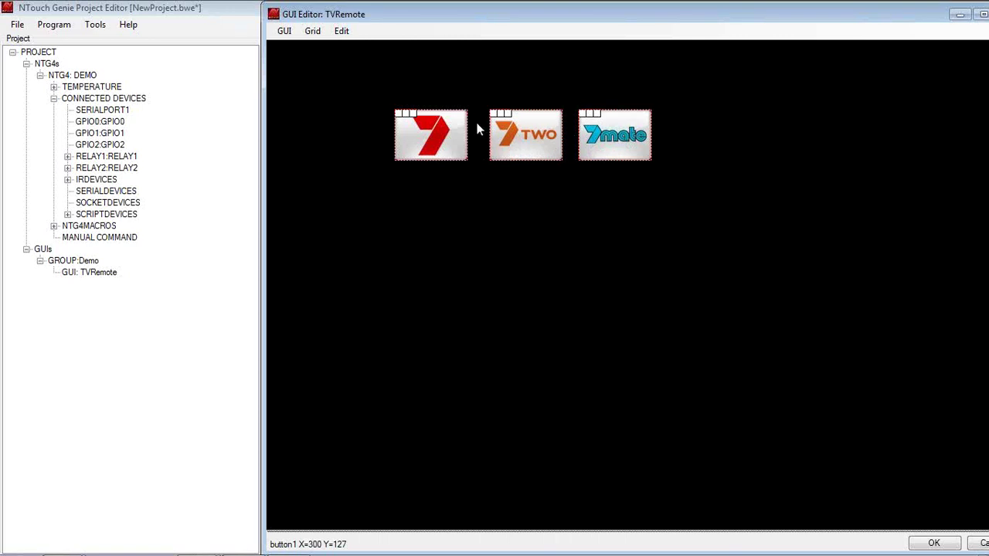
Space the three selected channel buttons evenly horizontally, then deselect them
right_click(518, 137)
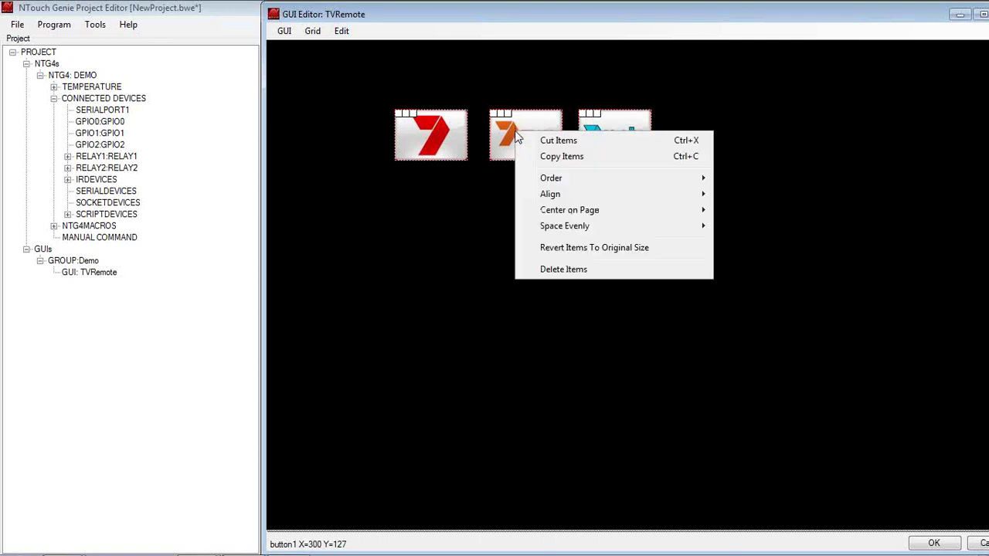
mouse_move(565, 233)
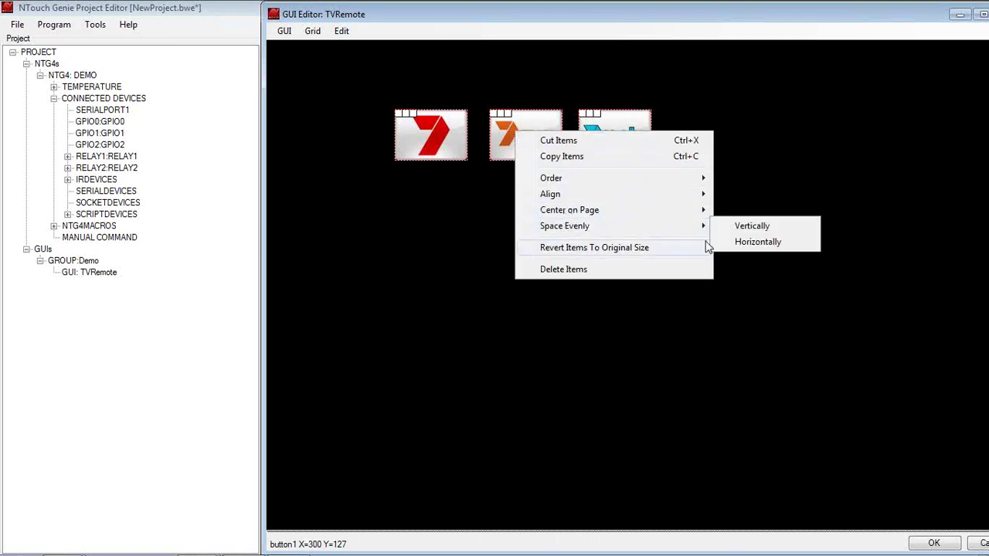
click(757, 241)
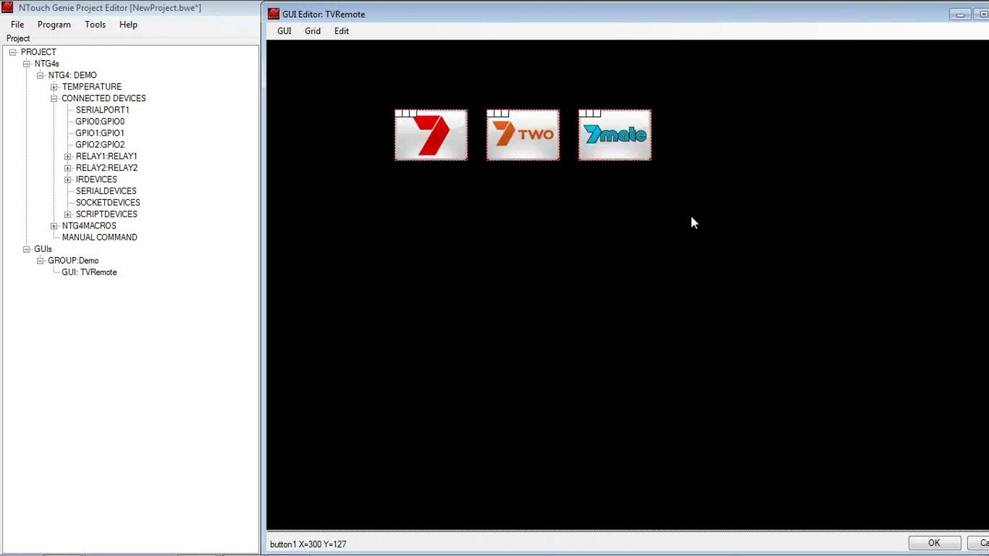
click(549, 273)
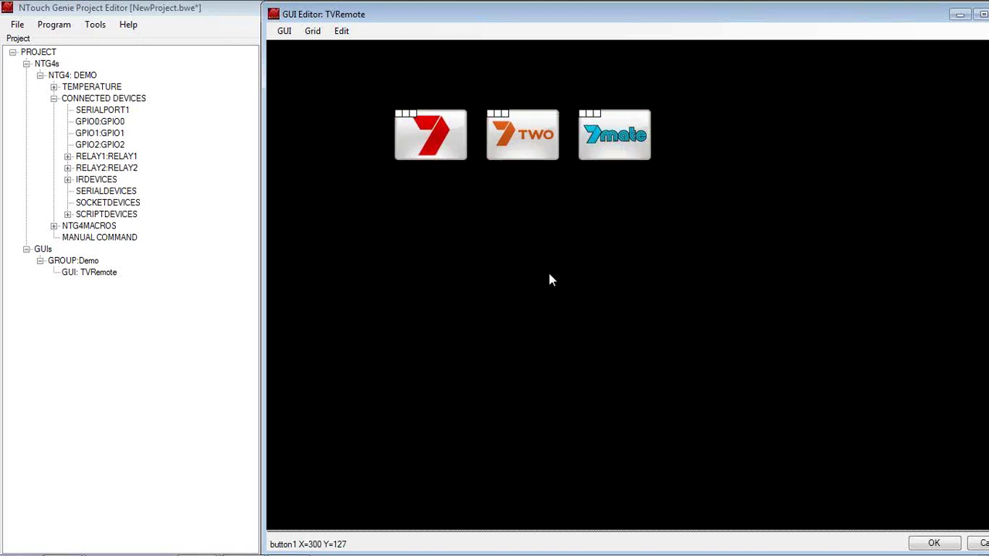
Resize the 7mate button to match the others and shift the editor window left
click(607, 142)
drag(651, 160, 615, 130)
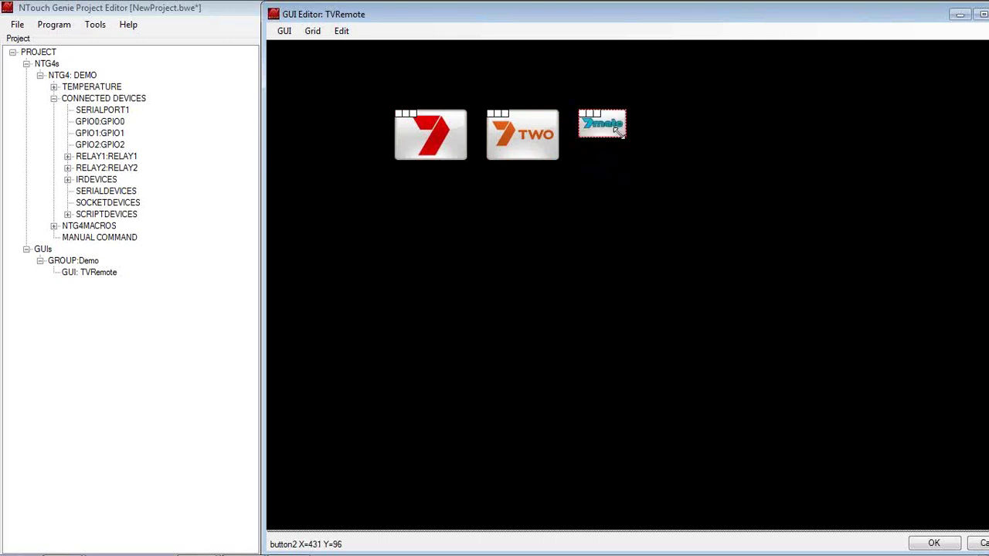
click(642, 224)
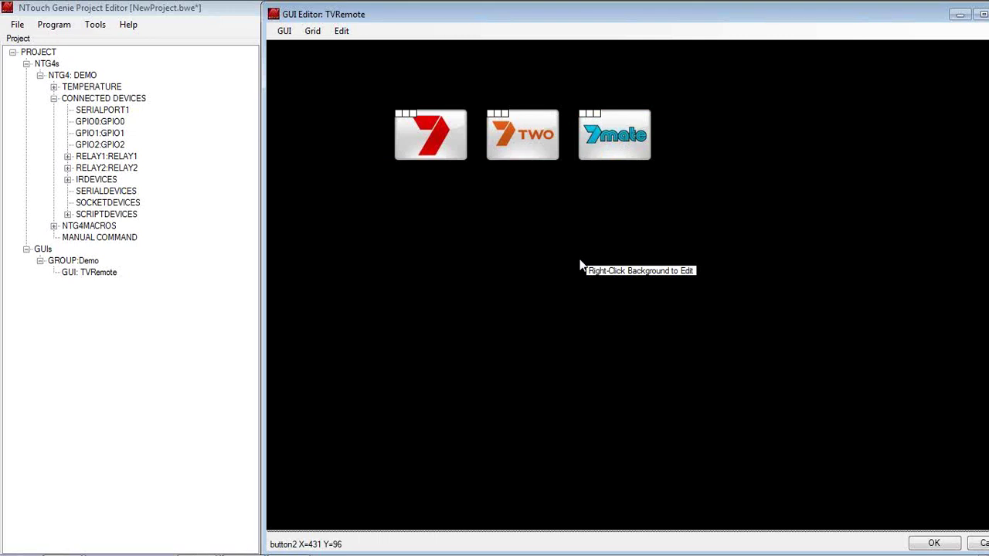
drag(543, 24, 470, 23)
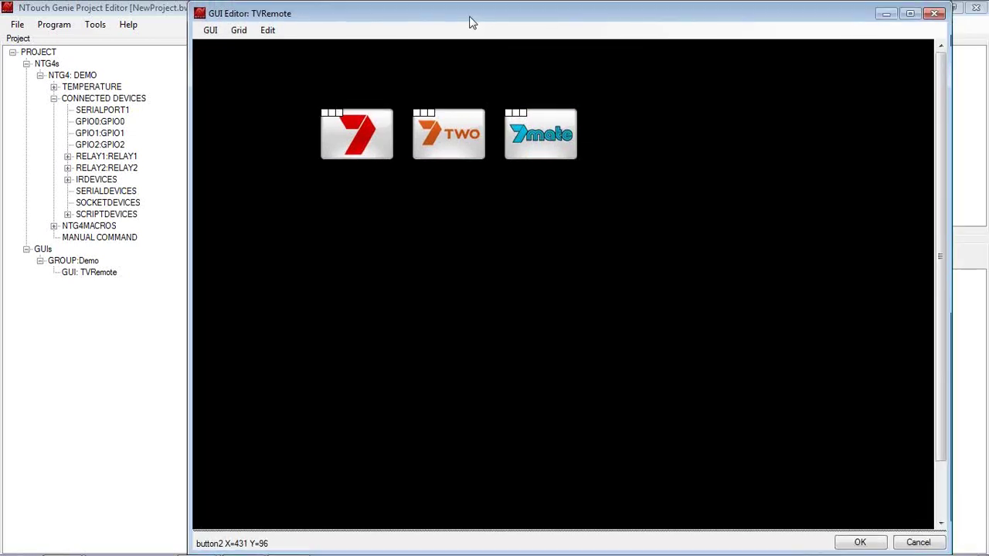
double_click(373, 143)
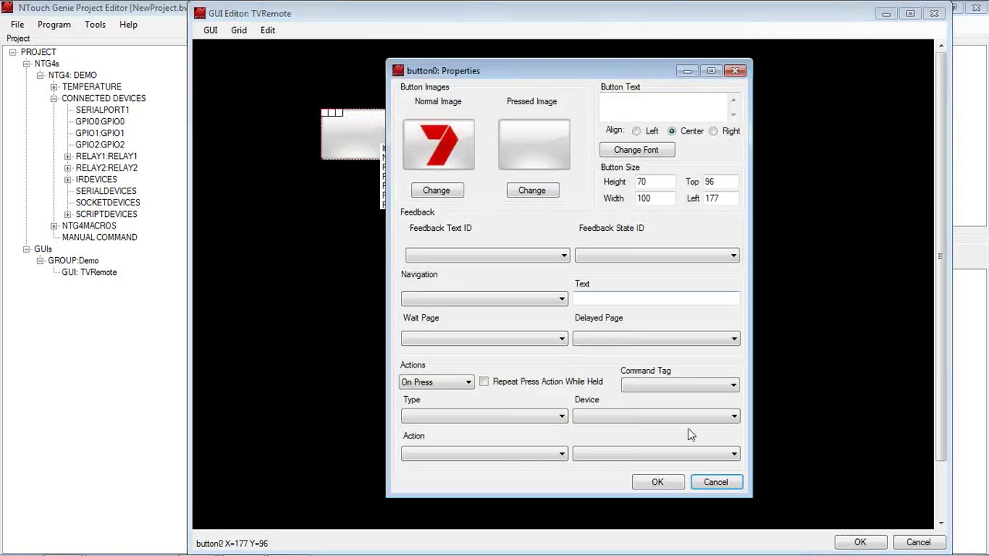
click(715, 483)
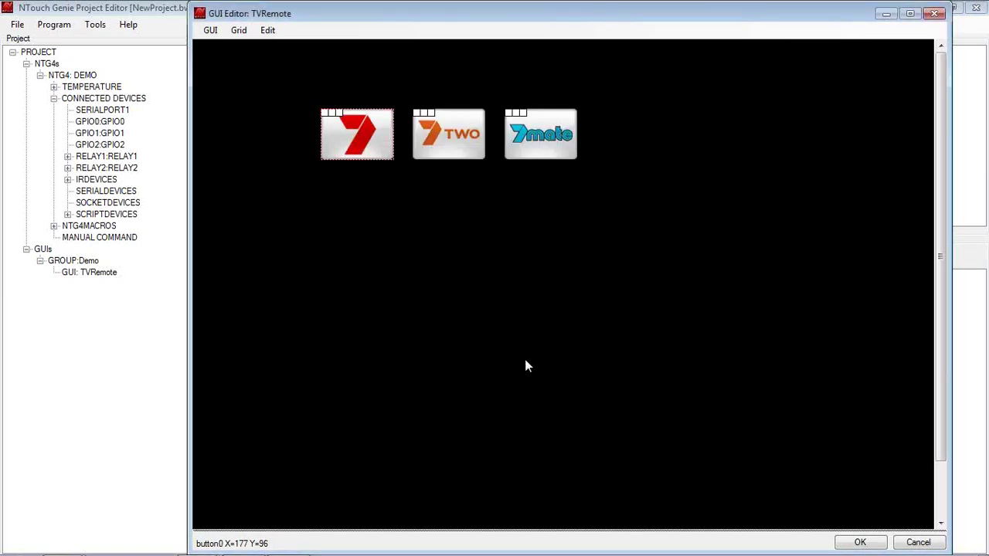
double_click(448, 138)
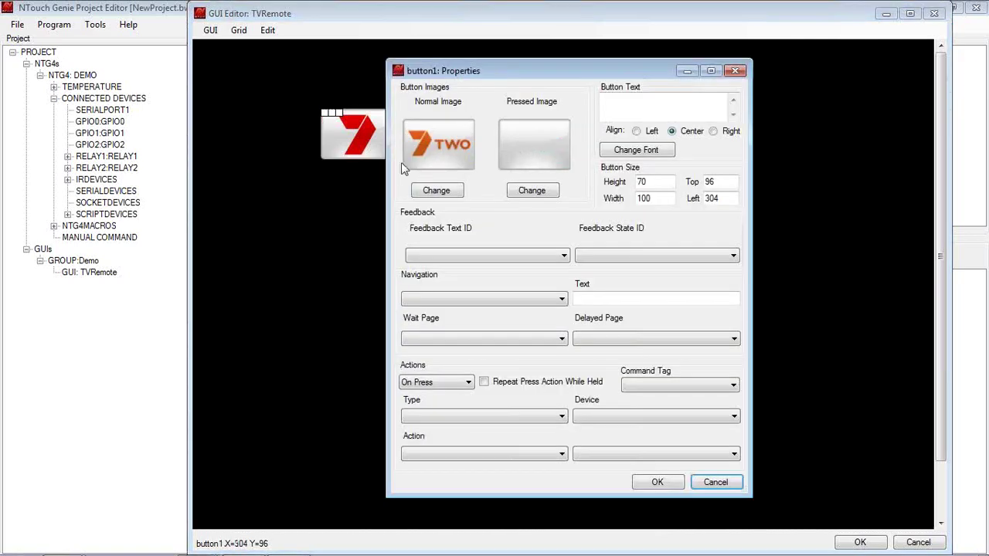
click(441, 191)
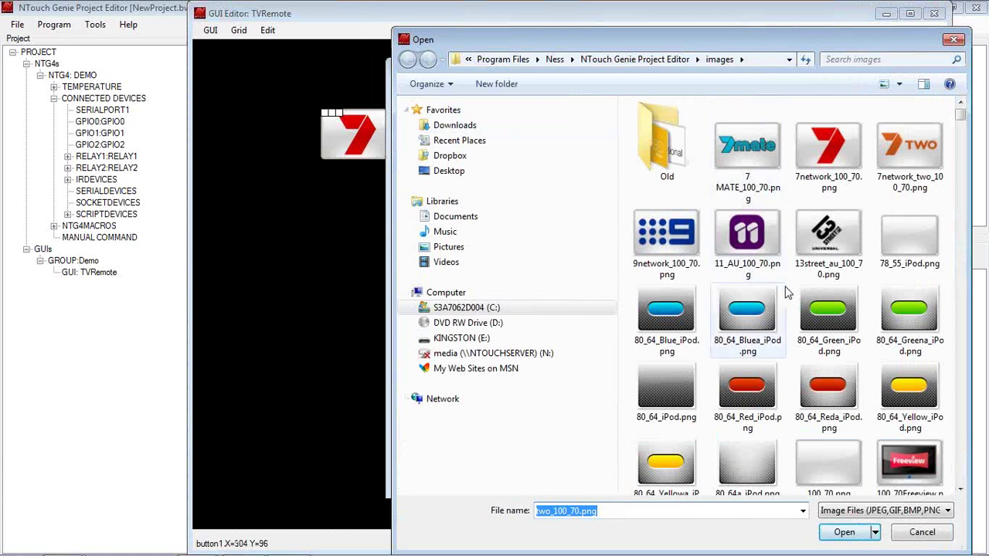
click(922, 533)
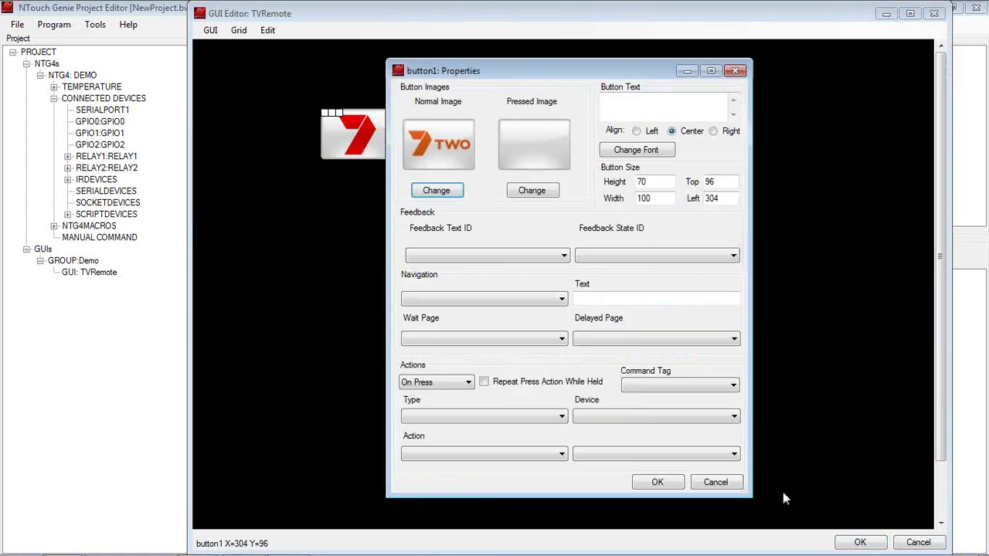
click(726, 481)
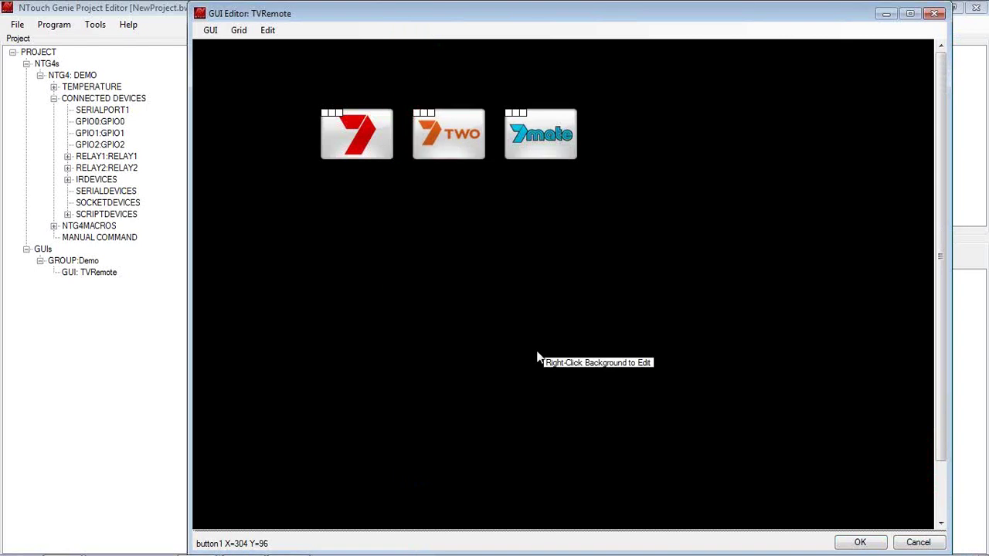
Add a new label on the canvas reading 'Living Room TV'
right_click(502, 282)
mouse_move(540, 288)
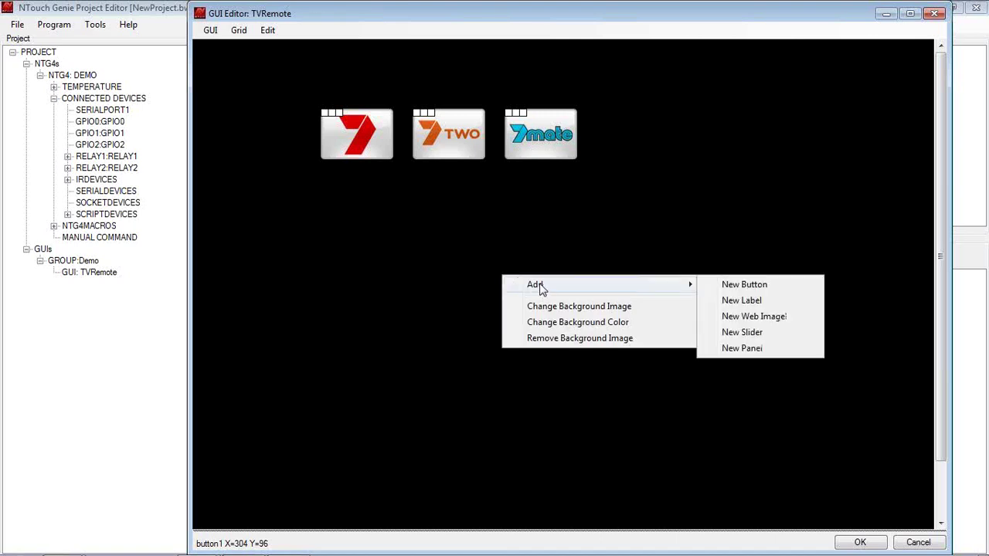
click(740, 300)
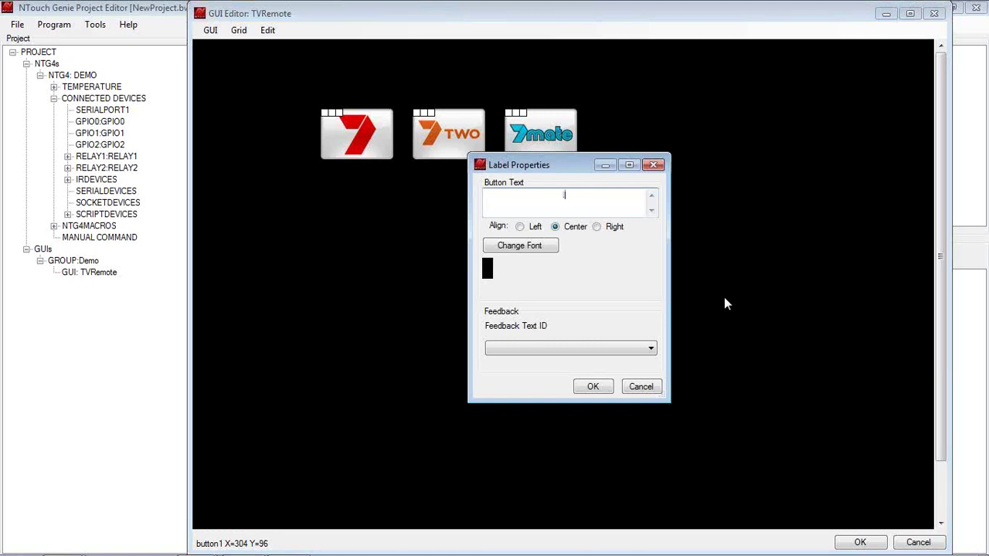
text(Living Room)
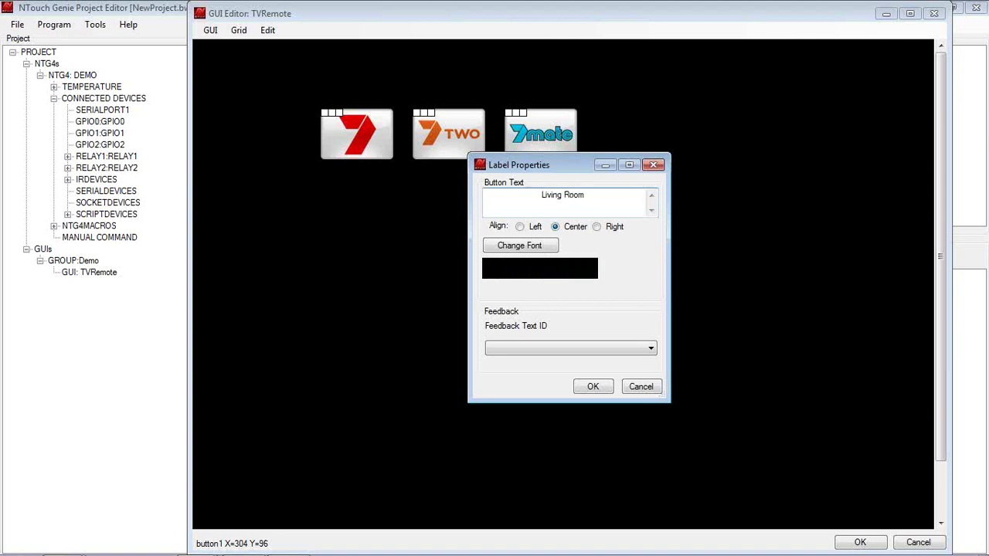
text( TV)
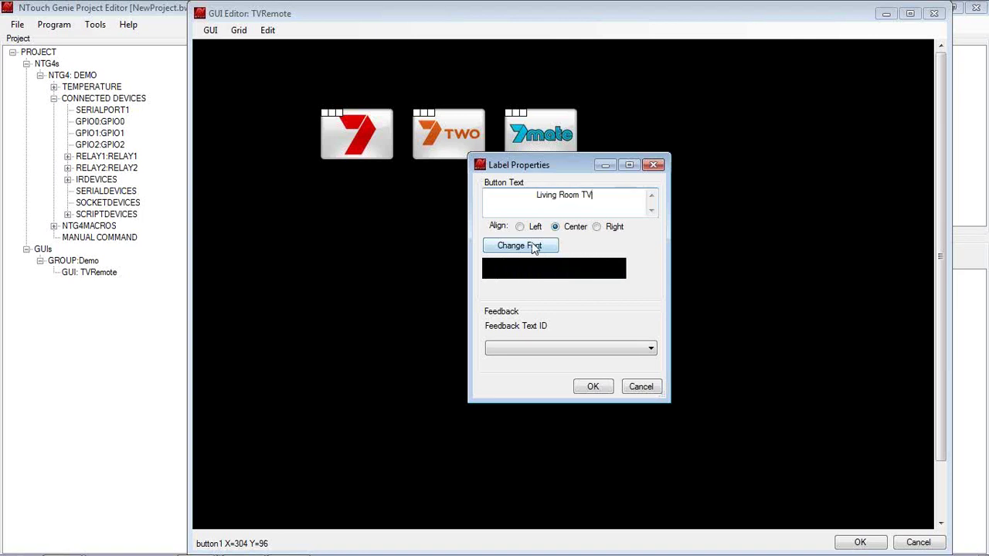
Set the label font to bold Verdana, size 28, in Silver
click(532, 246)
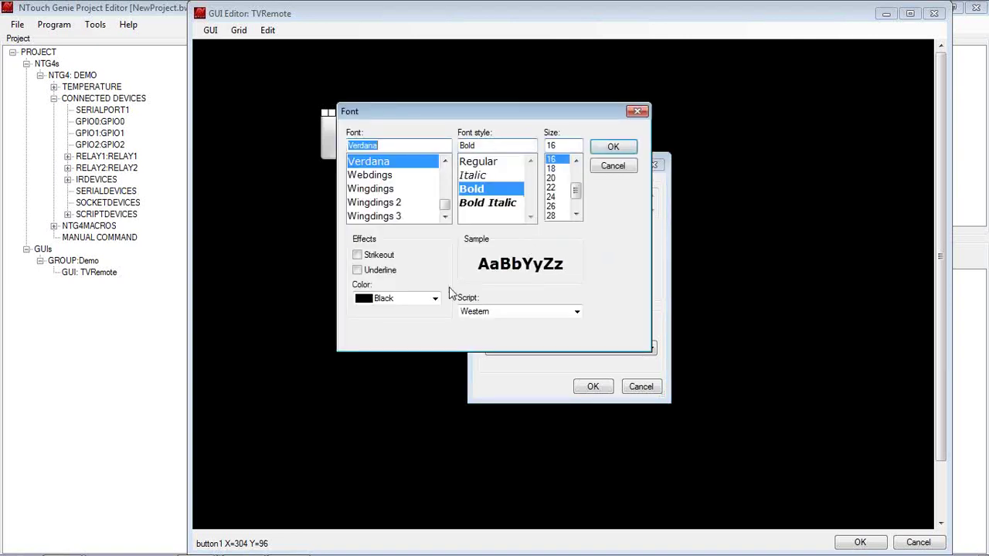
click(434, 299)
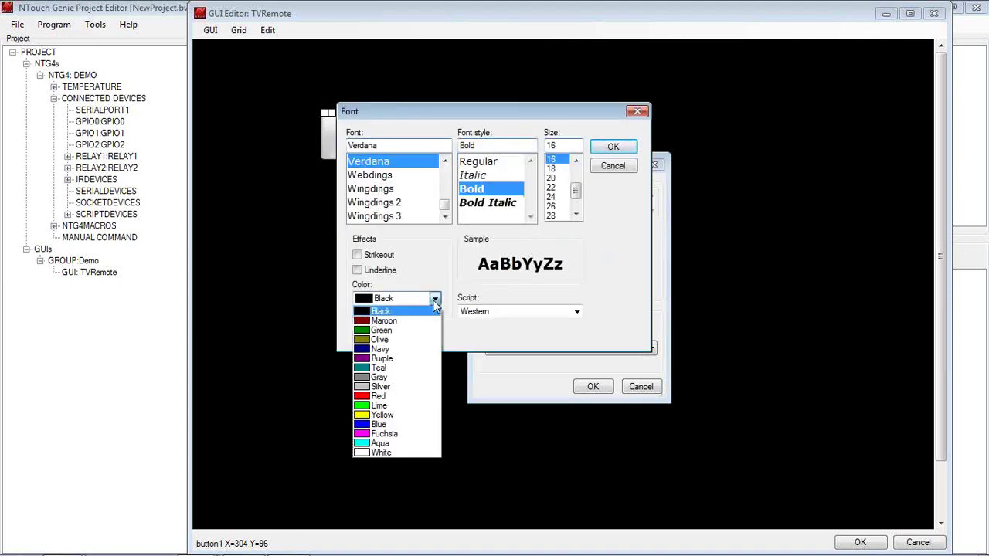
click(377, 387)
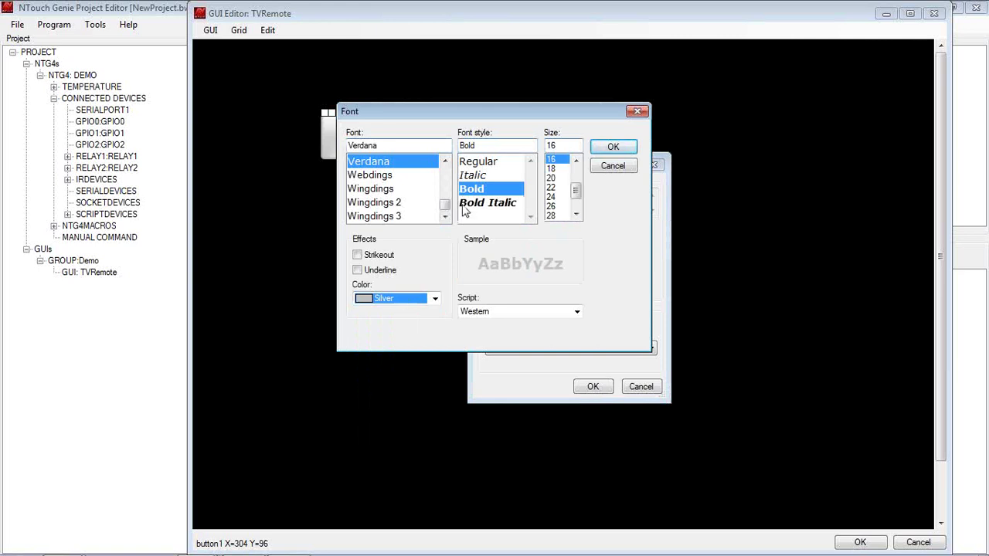
click(551, 216)
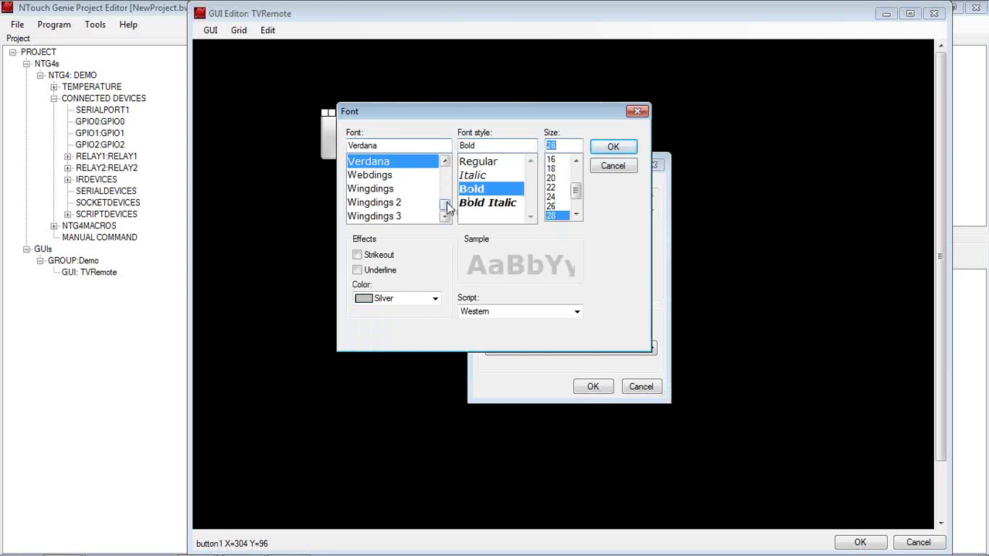
mouse_move(445, 205)
mouse_down()
mouse_move(445, 177)
mouse_move(444, 203)
mouse_up()
click(602, 148)
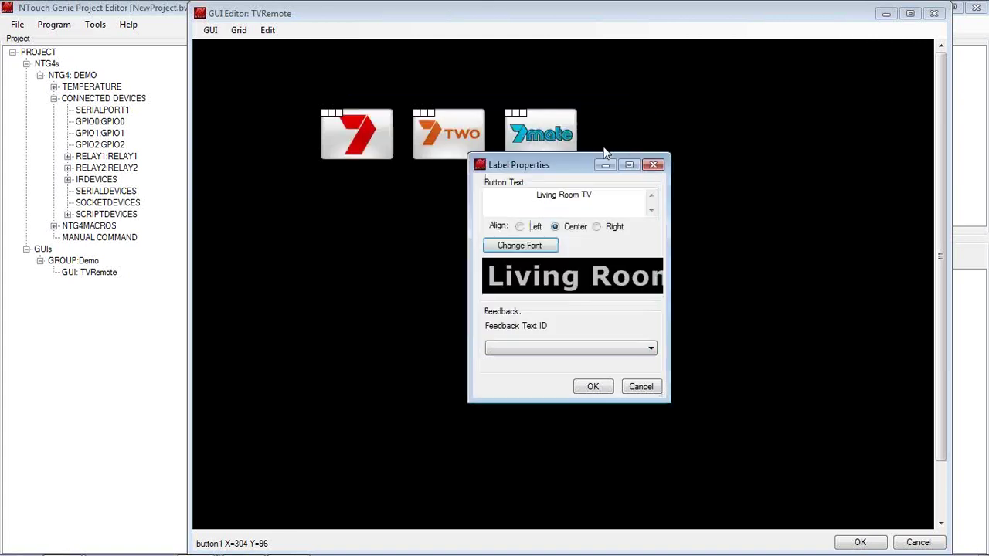
Move the Living Room TV heading to the page top and centre the channel buttons below
click(592, 386)
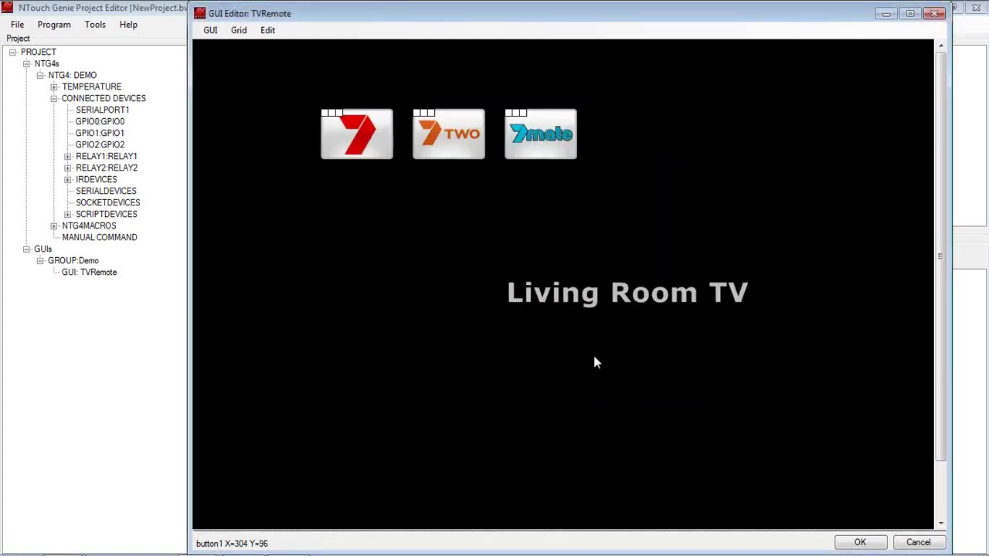
drag(585, 292, 510, 74)
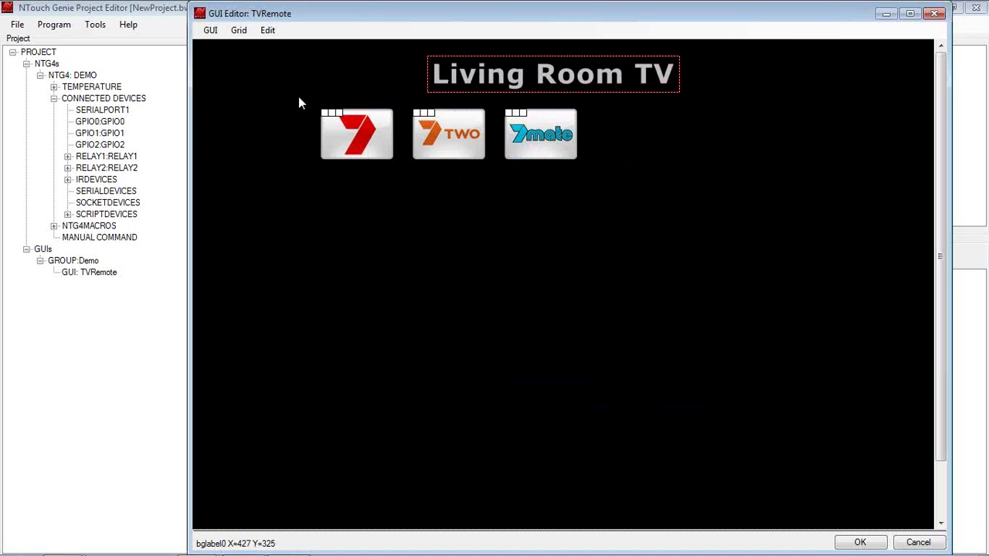
drag(298, 96, 602, 174)
drag(451, 123, 639, 244)
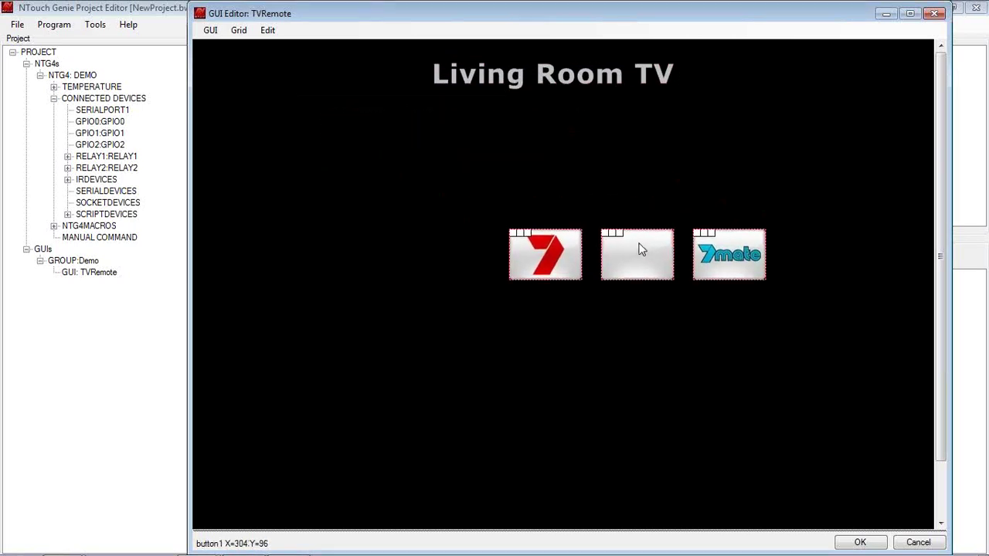
click(501, 149)
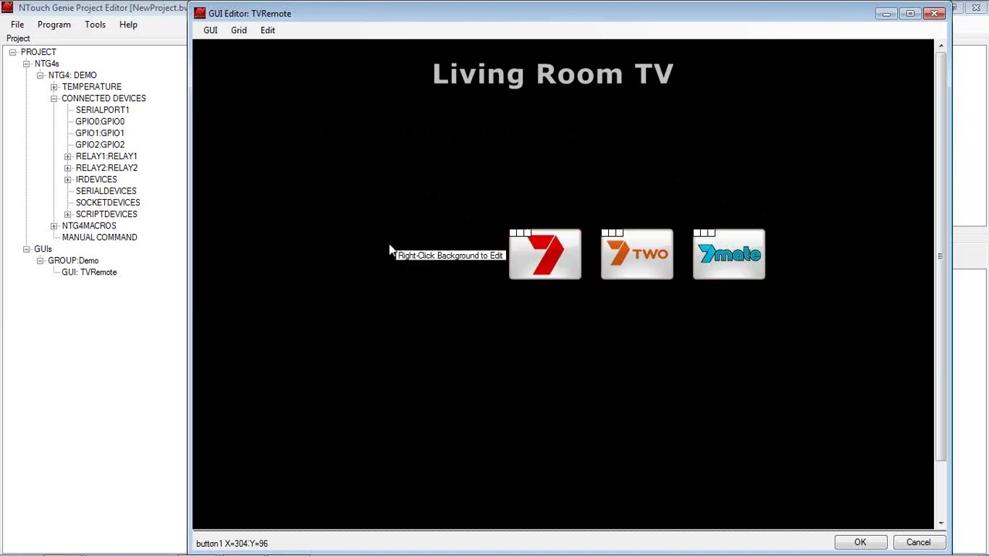
Set abstract5-L.jpg from the Old folder as the TVRemote page background
right_click(342, 159)
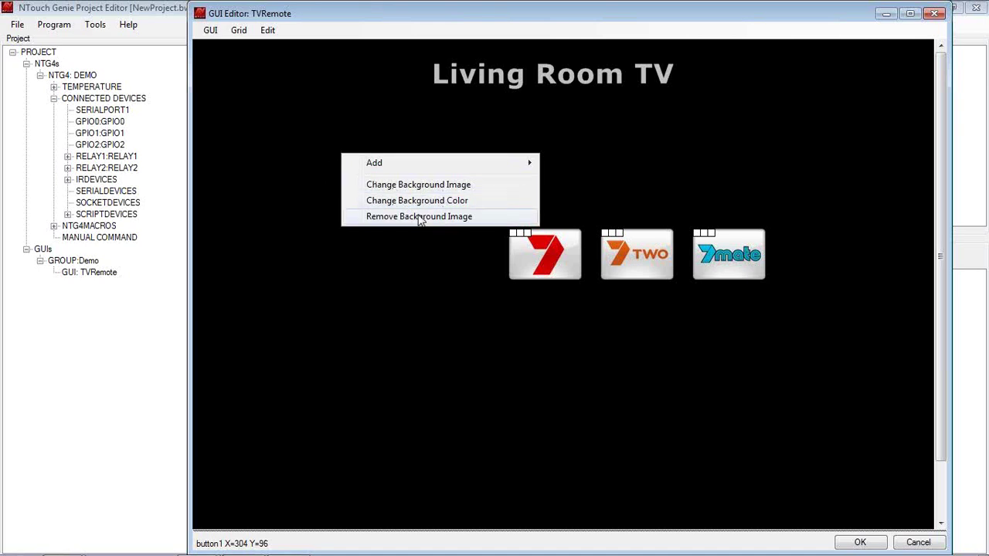
click(412, 185)
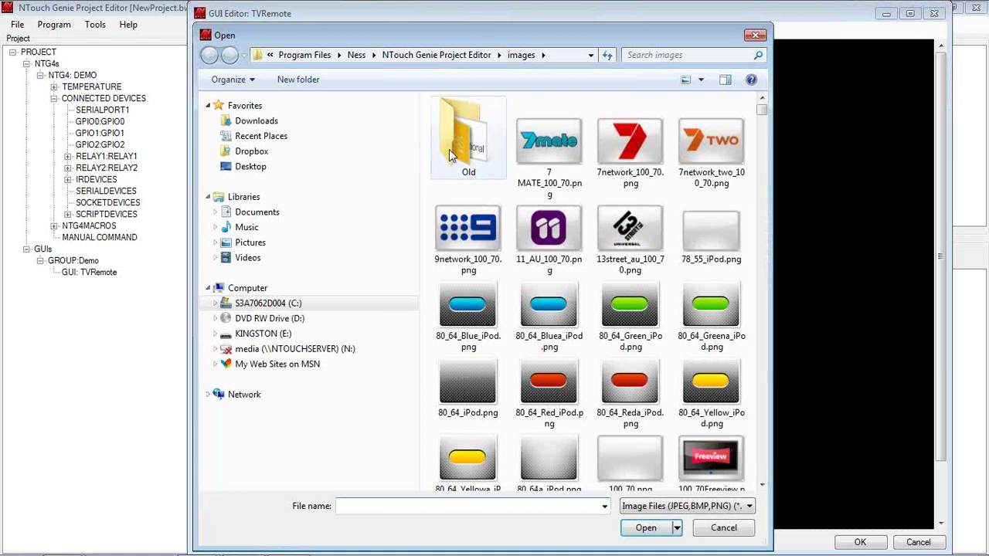
double_click(449, 149)
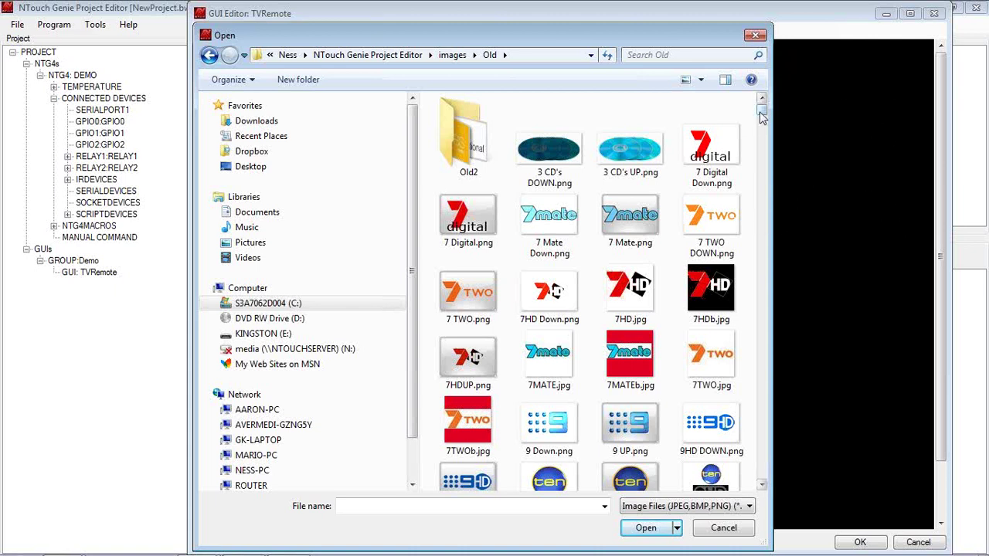
drag(761, 114, 760, 175)
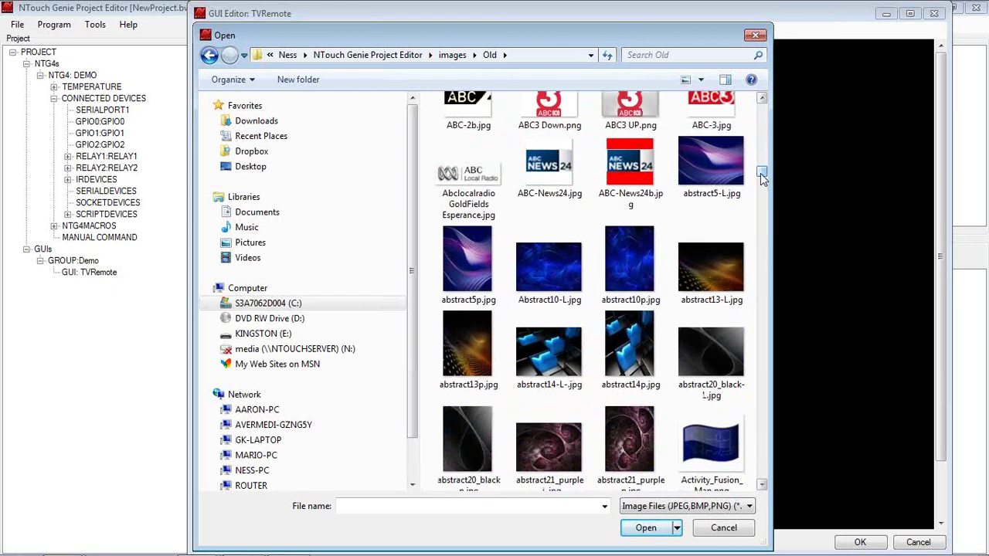
mouse_move(706, 158)
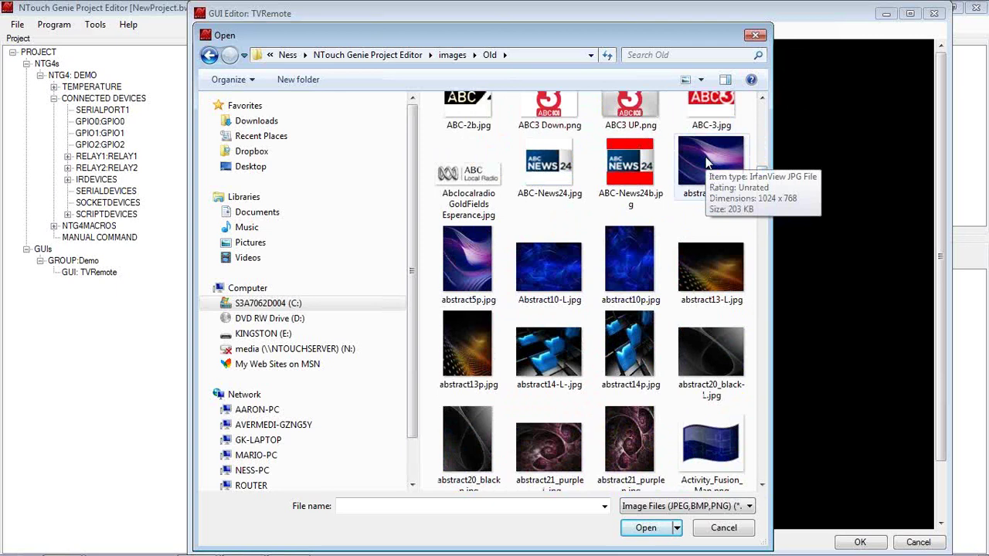
click(706, 158)
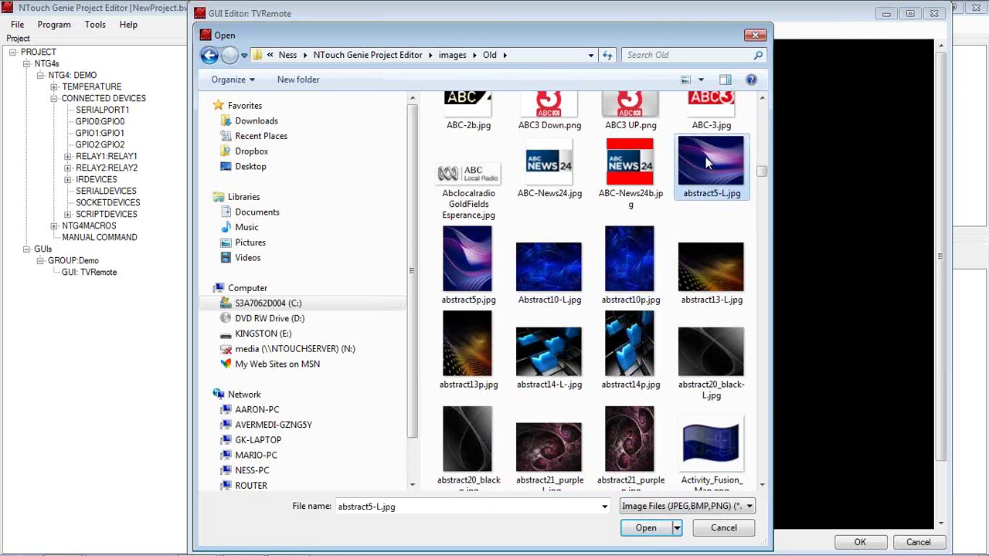
click(644, 530)
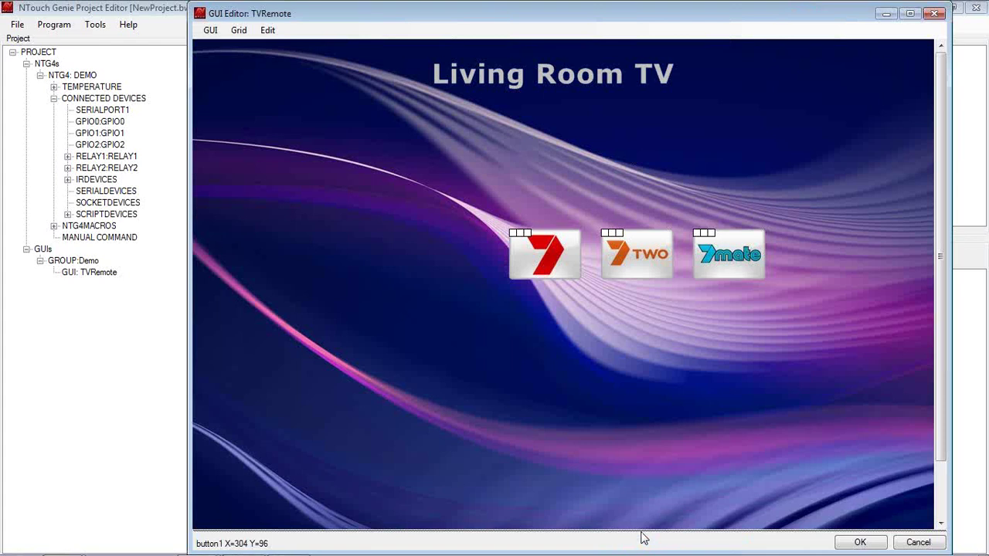
Replace the TVRemote page background with abstract20_black-L.jpg
right_click(374, 290)
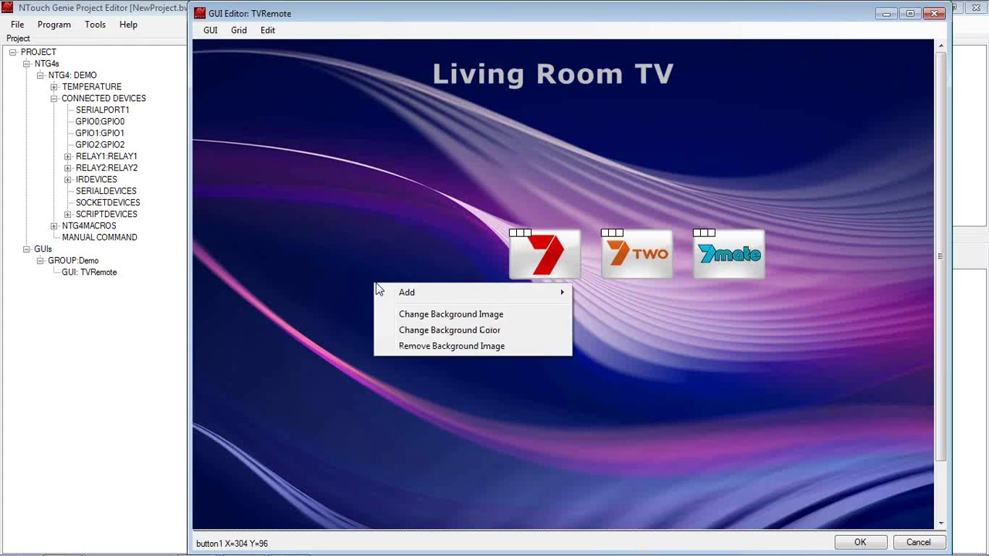
click(405, 317)
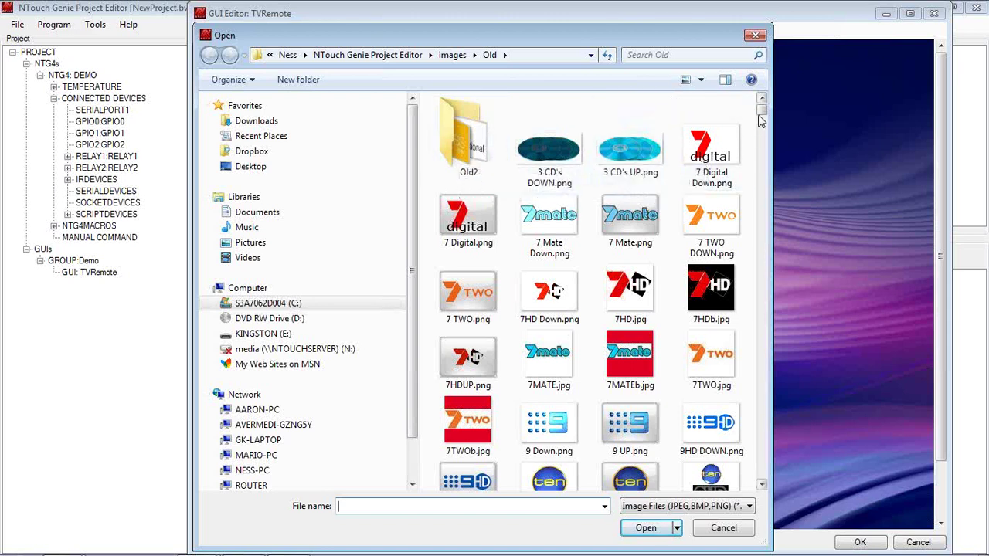
drag(762, 118, 768, 180)
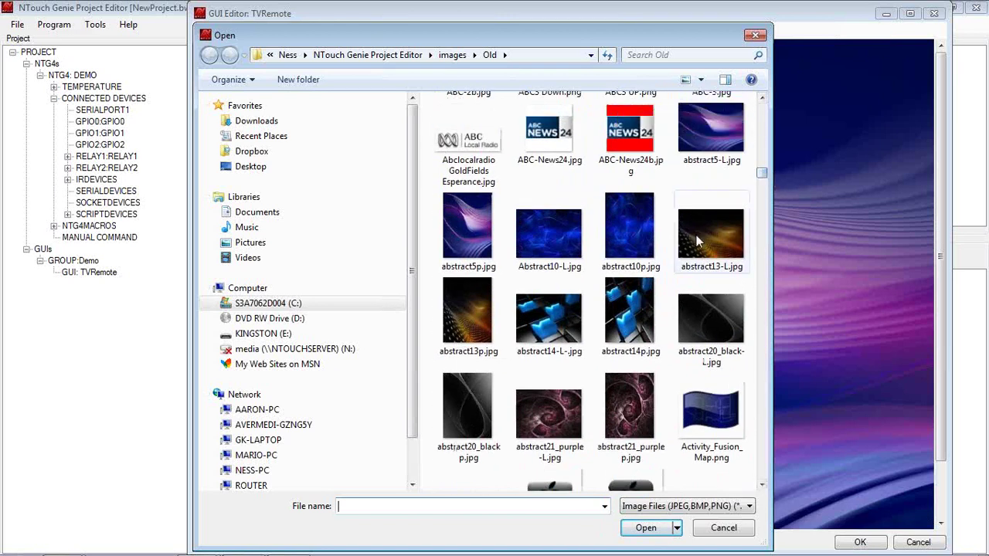
click(697, 306)
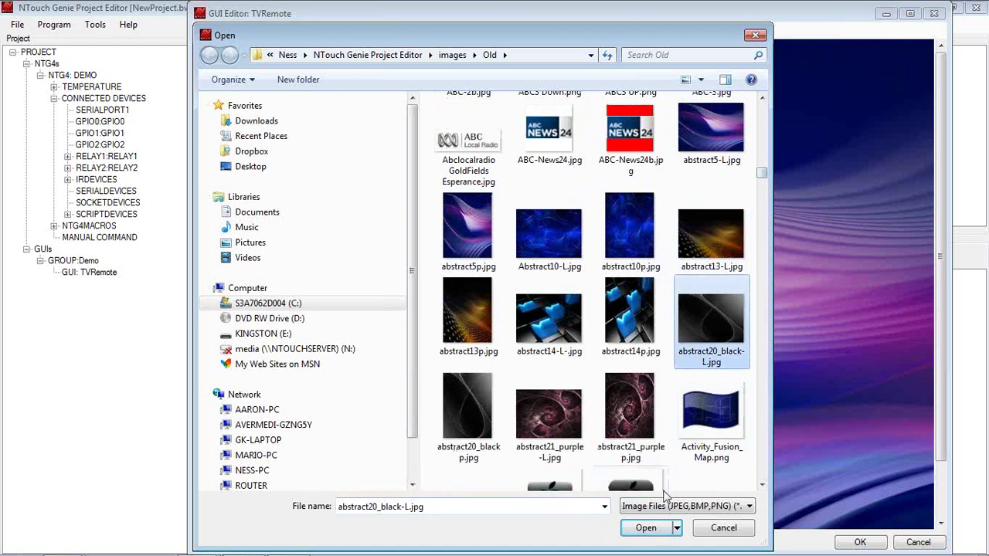
click(645, 527)
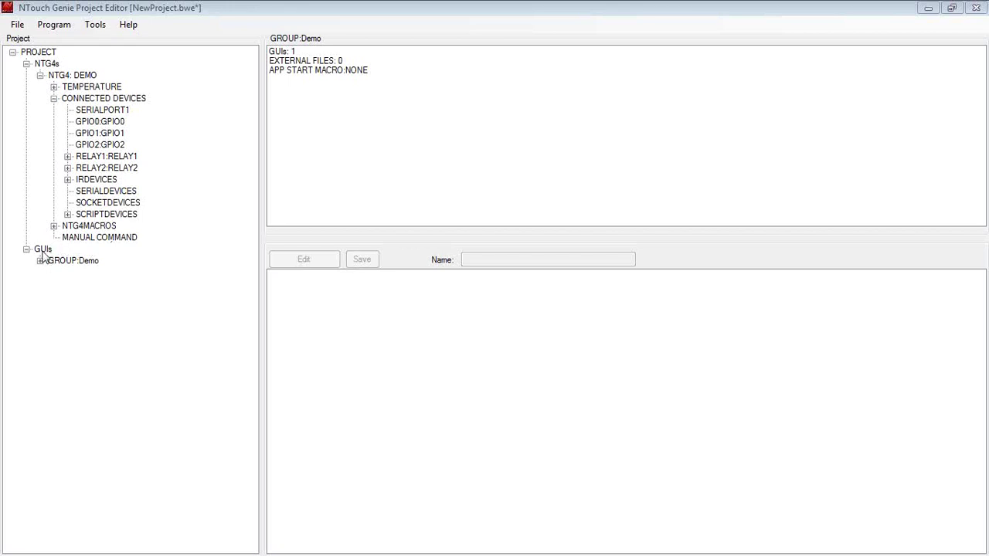
Import GUI_GROUP_Release2-NTG-L-2A.grl from Templates as a GUI group under GUIs
click(43, 249)
right_click(44, 252)
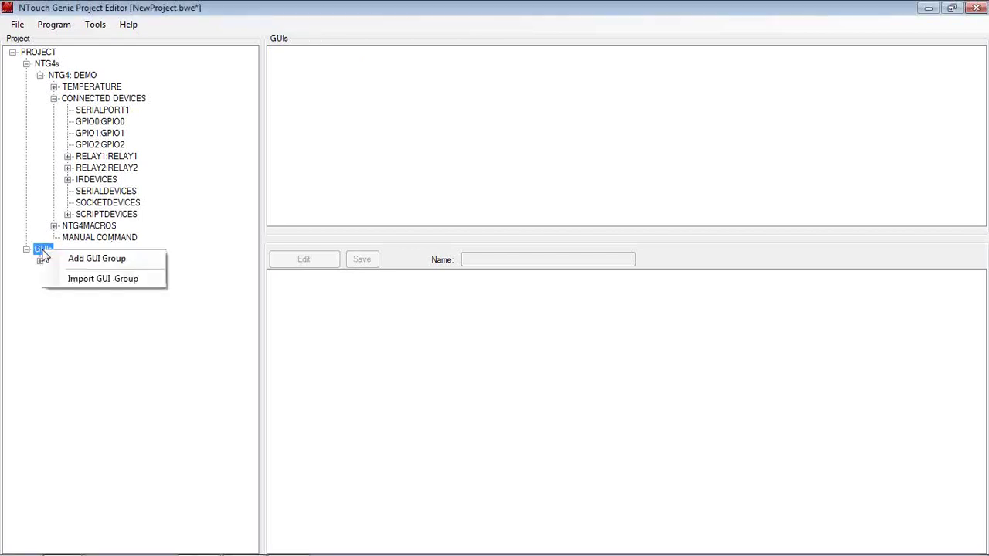
click(78, 280)
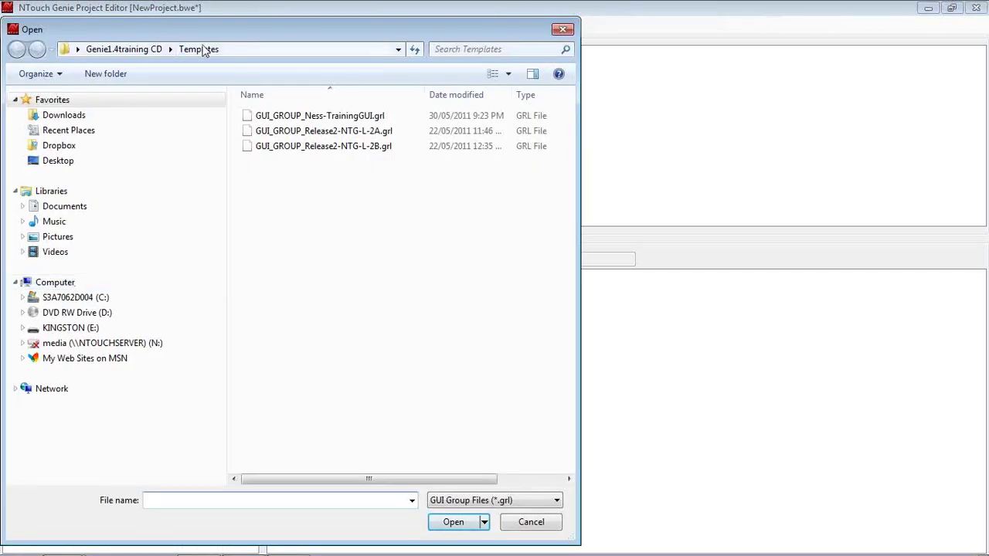
click(270, 132)
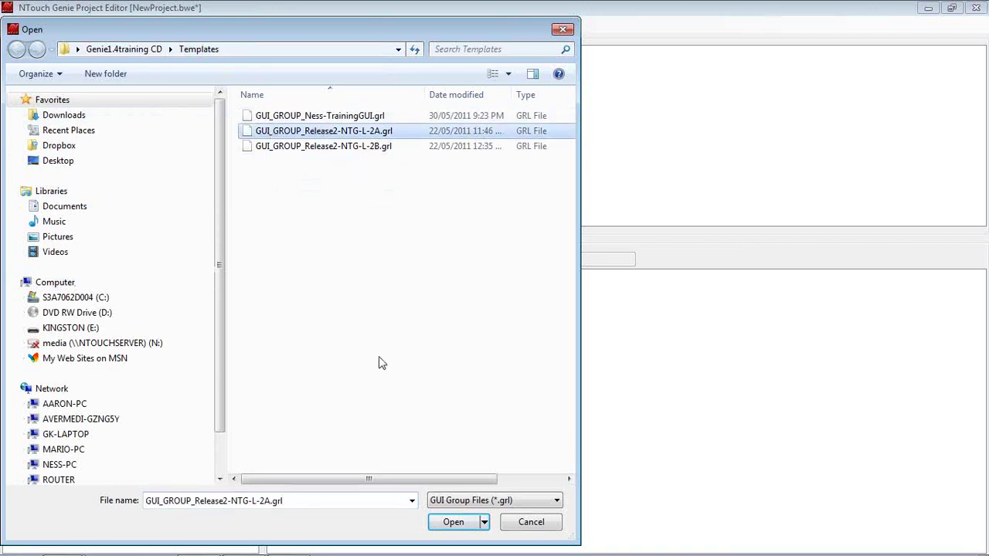
click(452, 522)
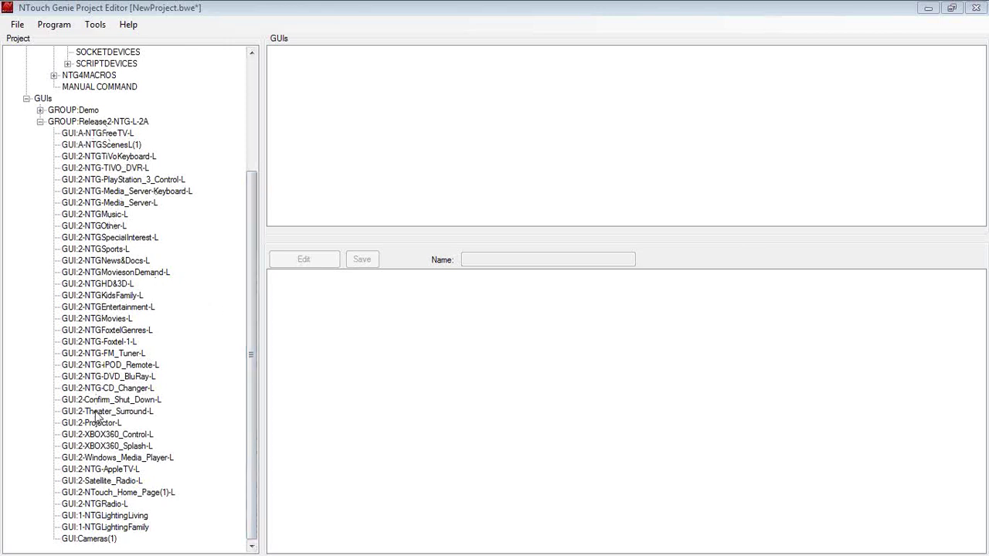
Open the A-NTGFreeTV-L GUI in the page editor and move the editor window left
click(99, 135)
right_click(99, 137)
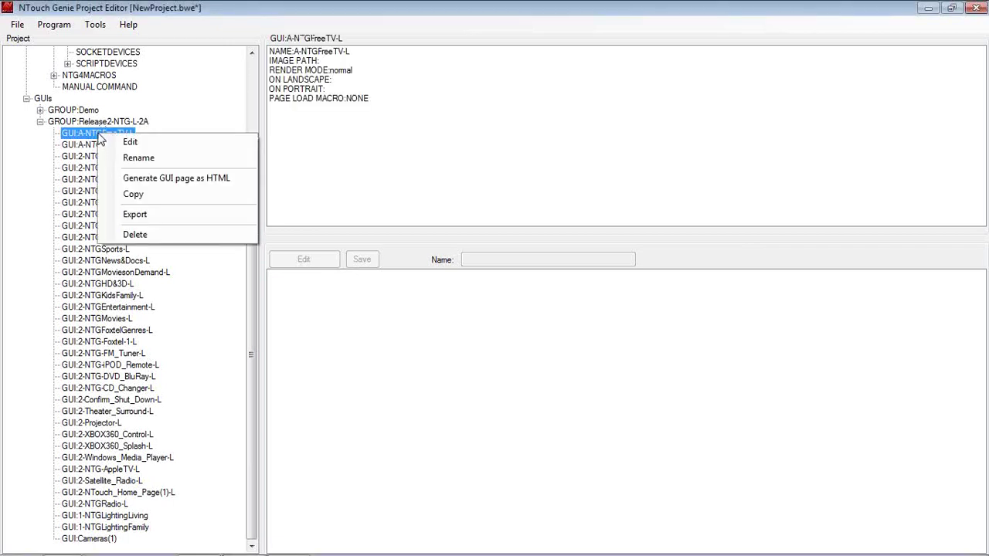
click(130, 144)
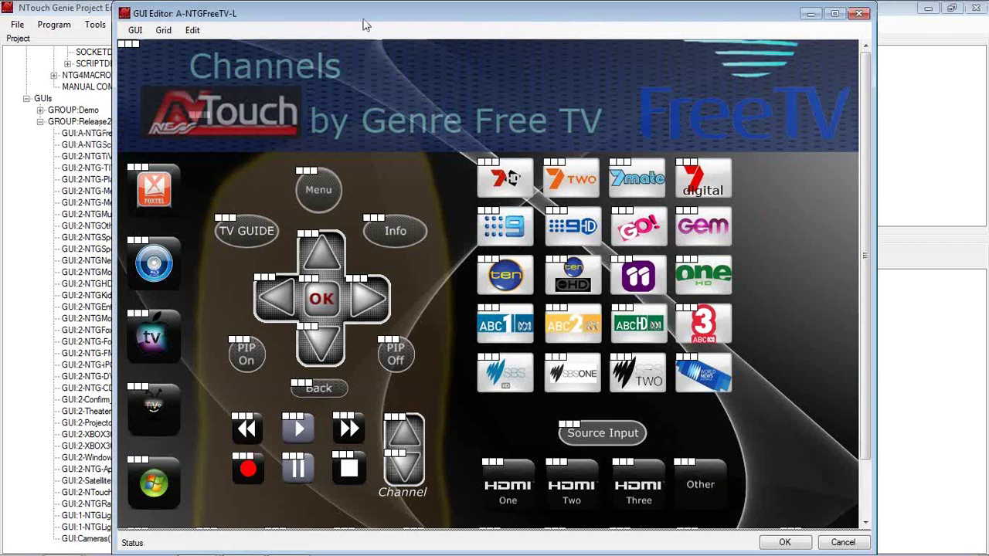
drag(364, 22, 302, 16)
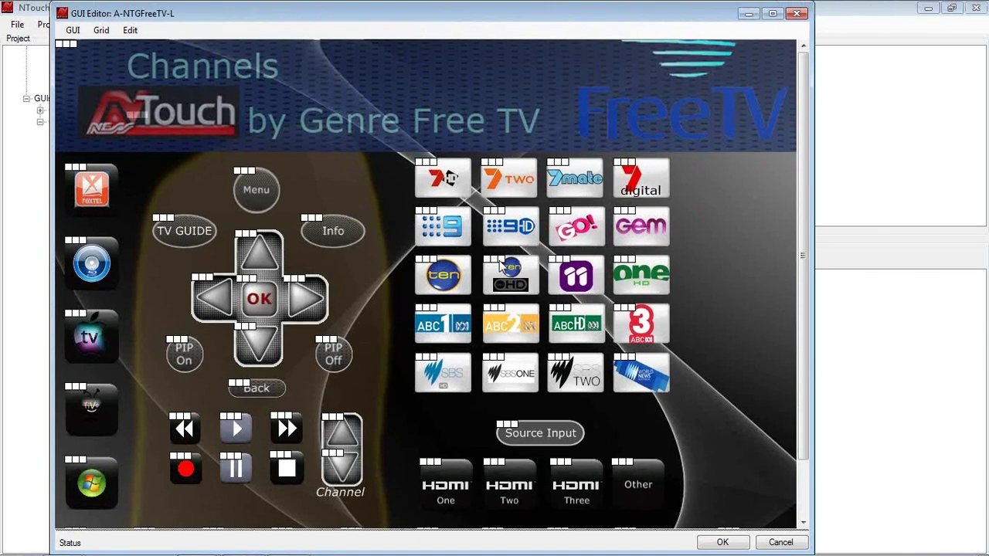
Select the page's top banner and nudge it up to the top edge
click(803, 523)
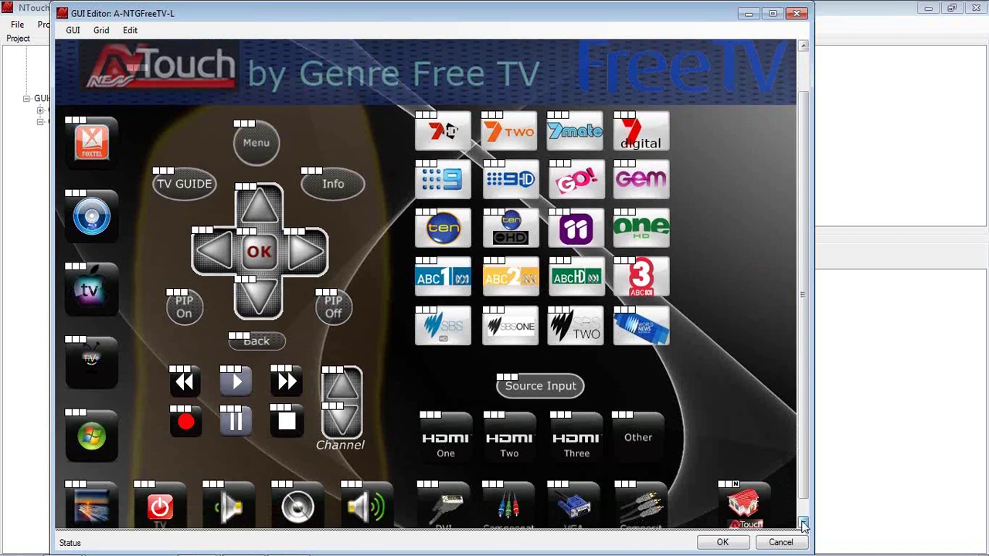
click(803, 523)
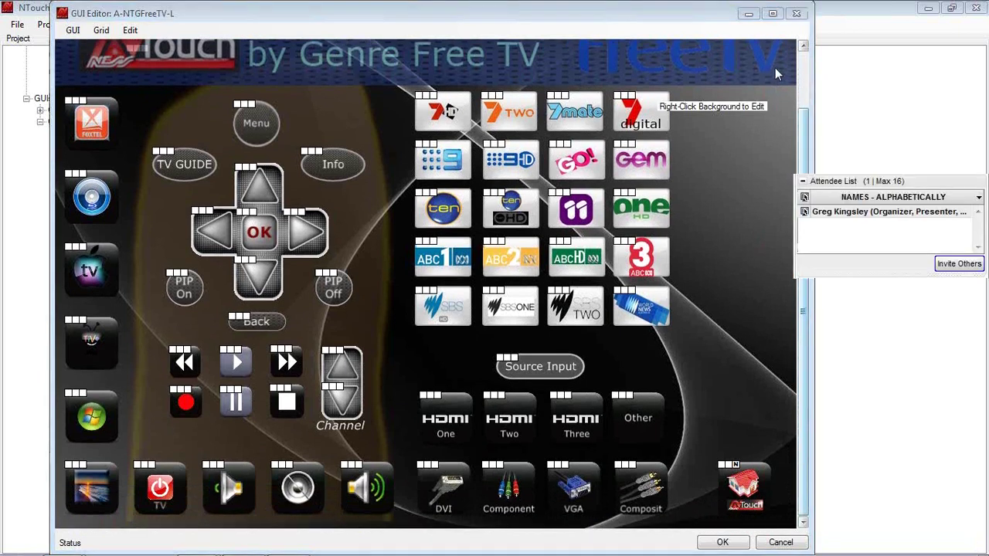
click(802, 264)
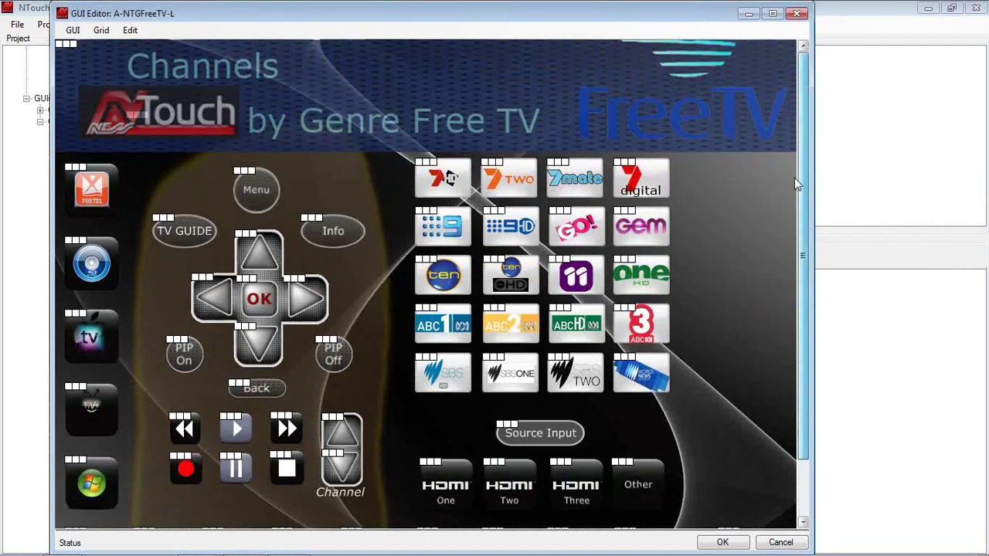
mouse_move(645, 178)
mouse_down()
mouse_move(717, 222)
mouse_move(717, 208)
mouse_move(658, 174)
mouse_move(650, 184)
mouse_up()
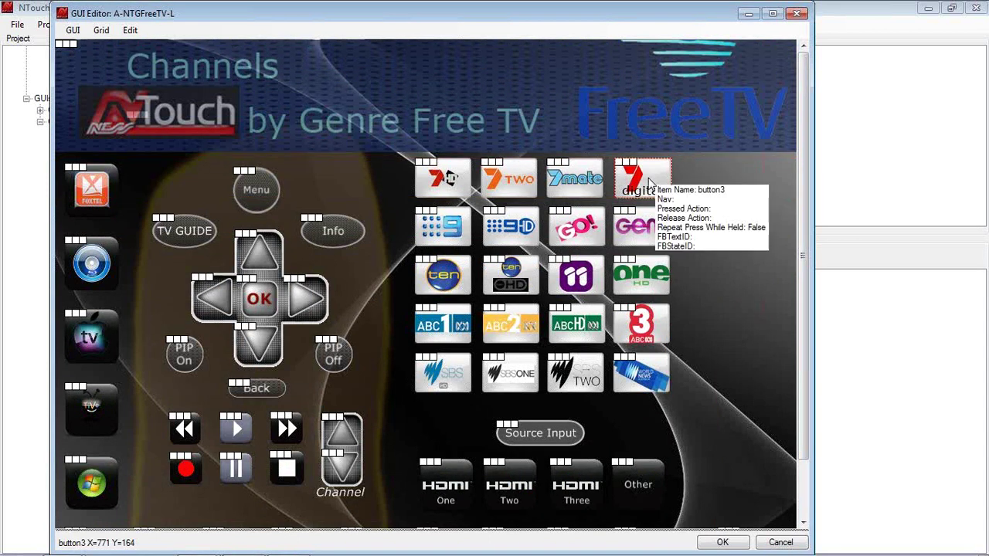
click(469, 101)
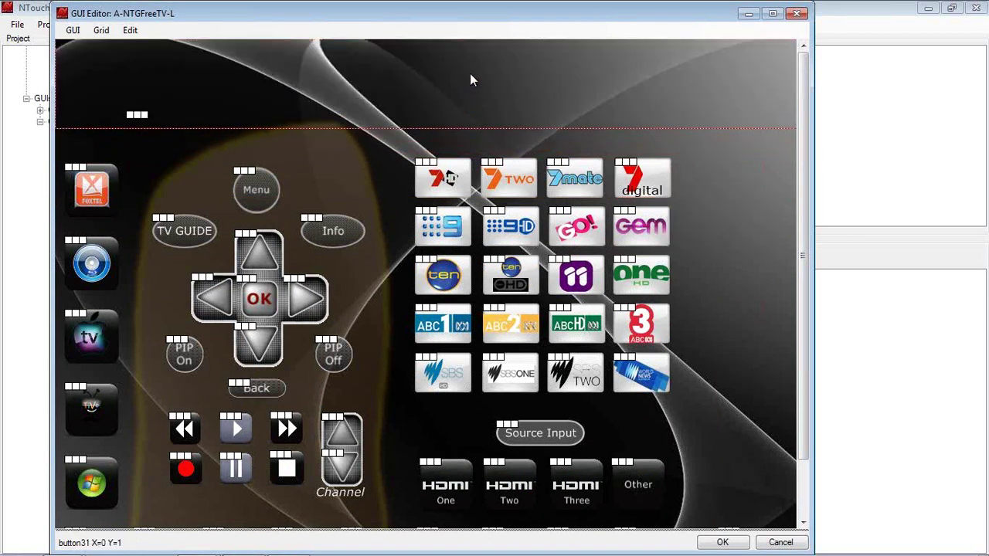
drag(469, 101, 468, 95)
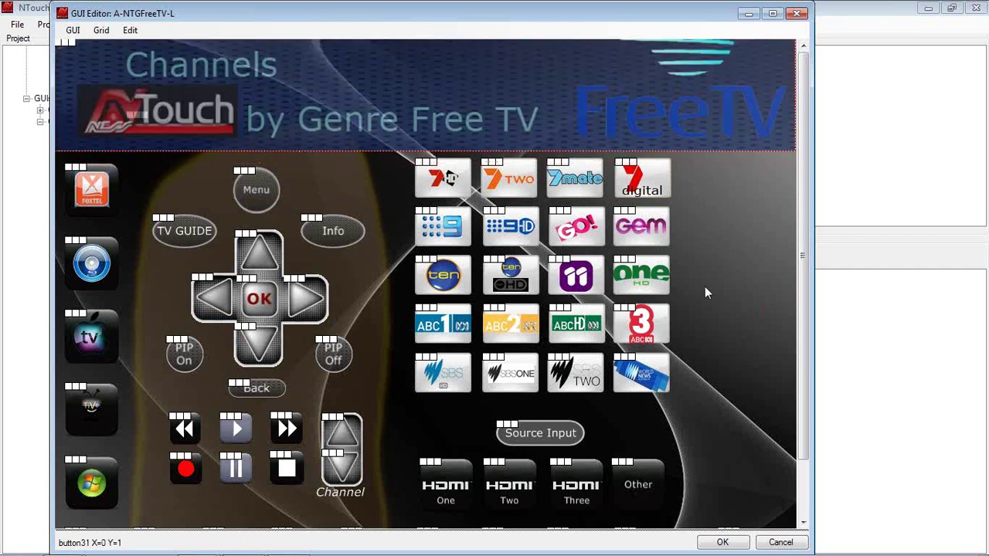
Start choosing a new page background image and browse into C: > Program Files
click(704, 286)
right_click(705, 287)
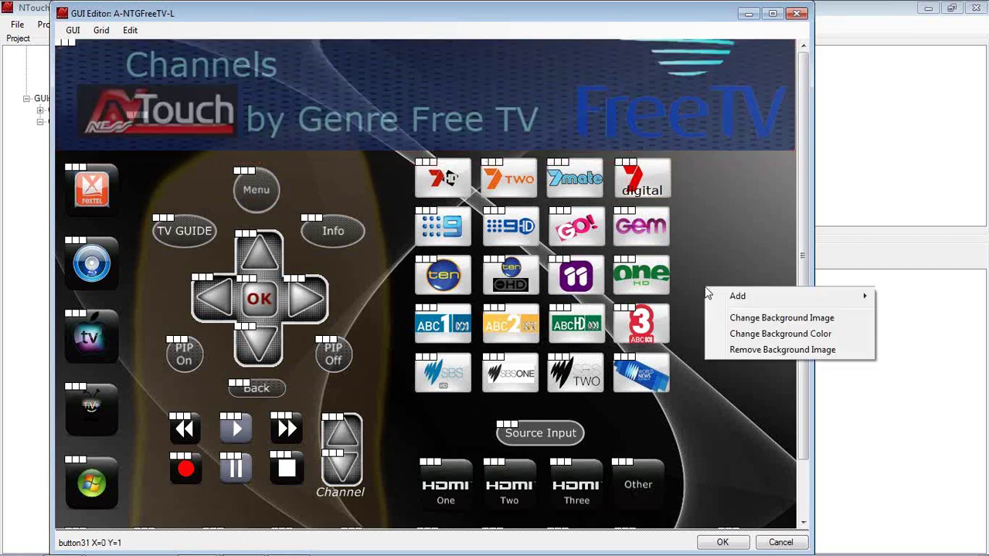
click(756, 319)
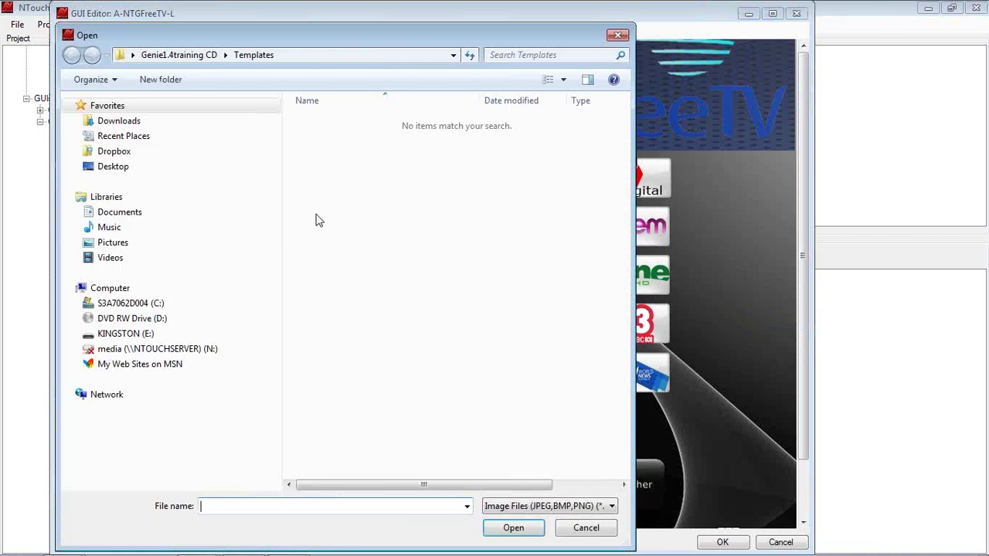
click(77, 305)
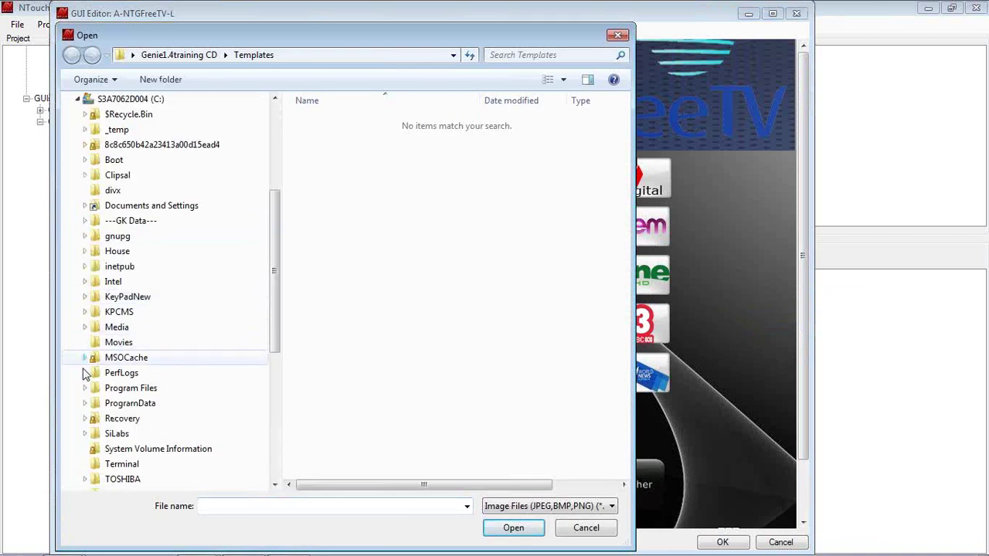
click(85, 388)
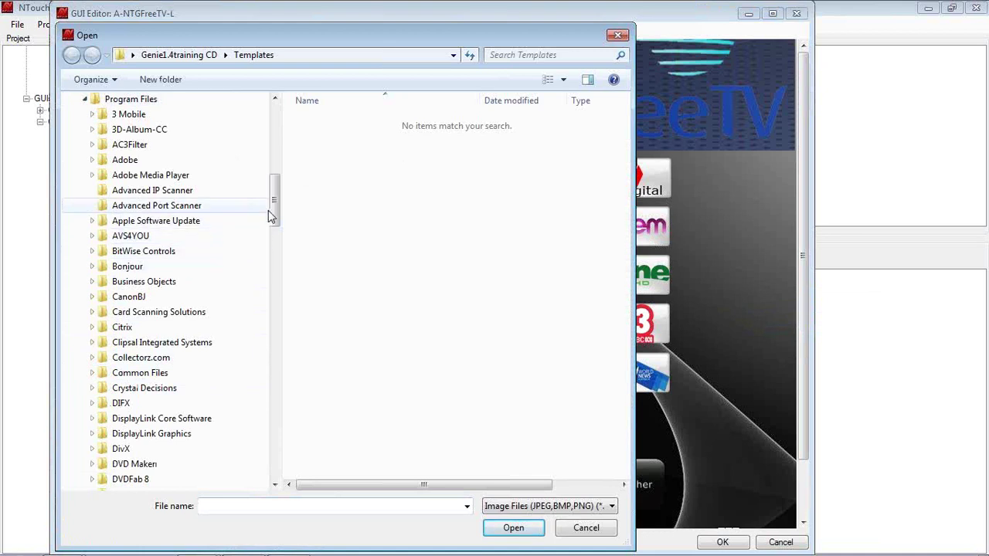
drag(276, 203, 281, 323)
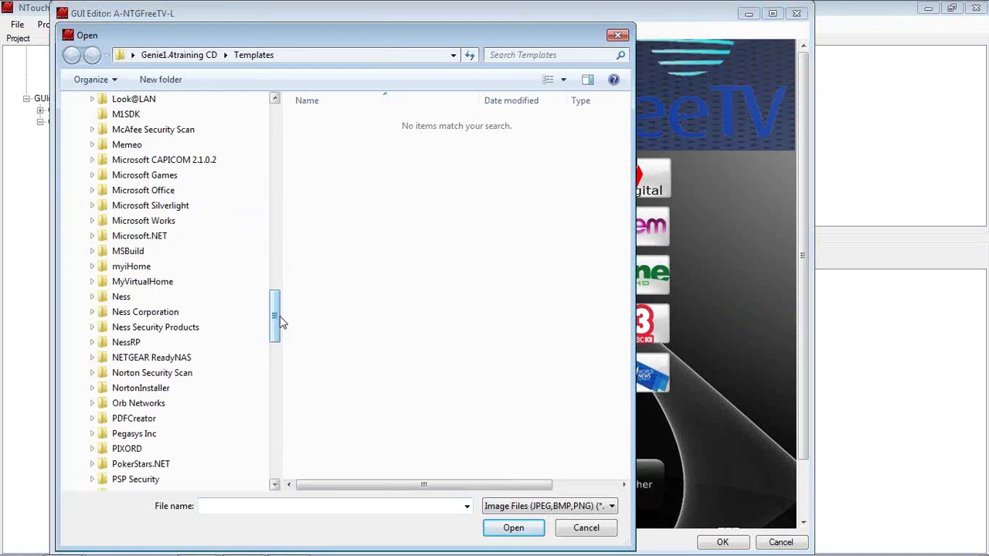
Pick abstract5-L.jpg from Ness > NTouch Genie Project Editor > images > Old as the background
click(92, 296)
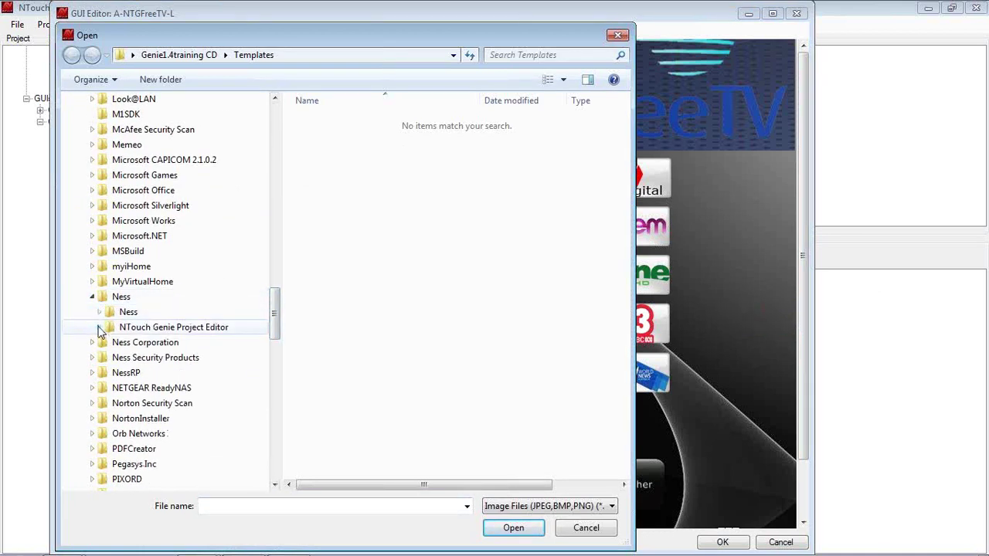
click(100, 327)
click(107, 373)
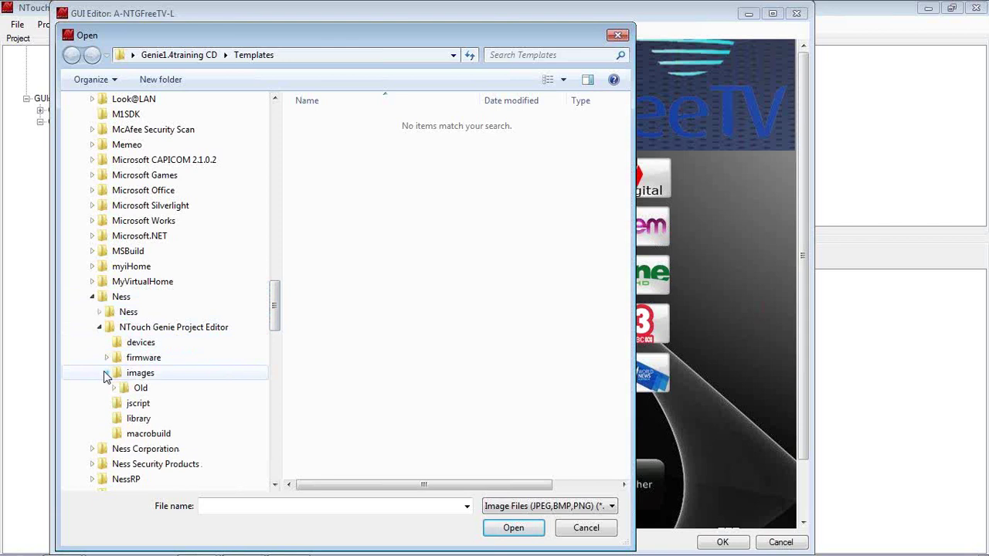
click(132, 390)
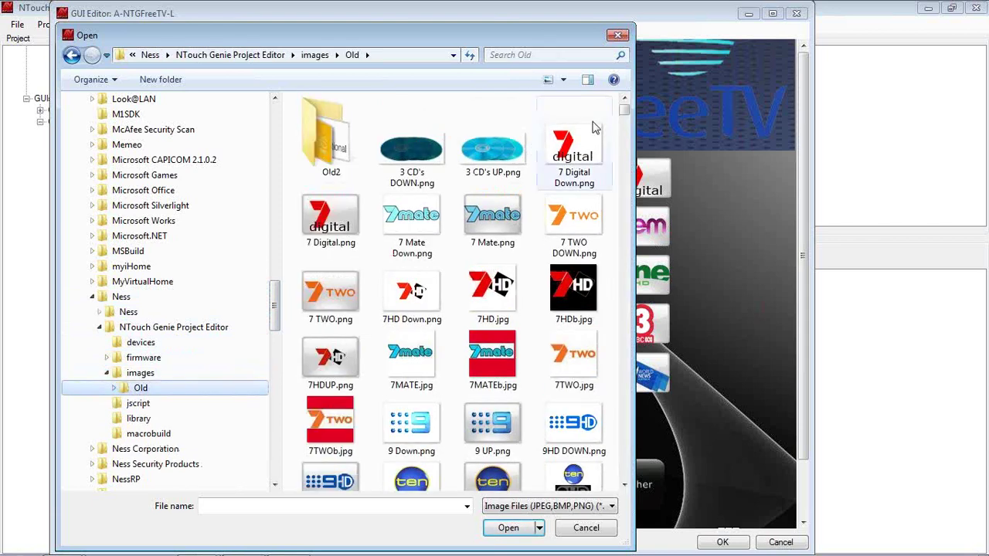
drag(625, 112, 625, 173)
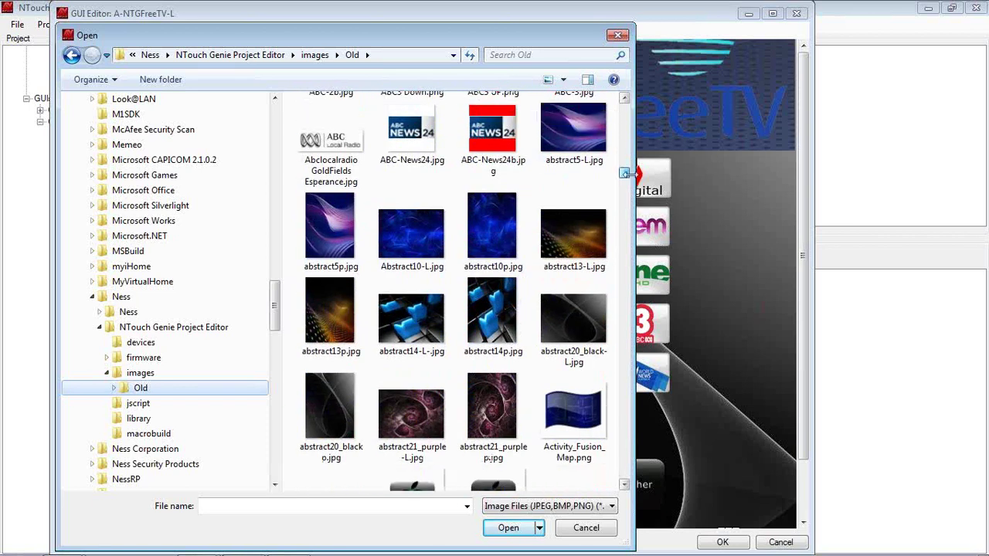
click(587, 115)
click(508, 529)
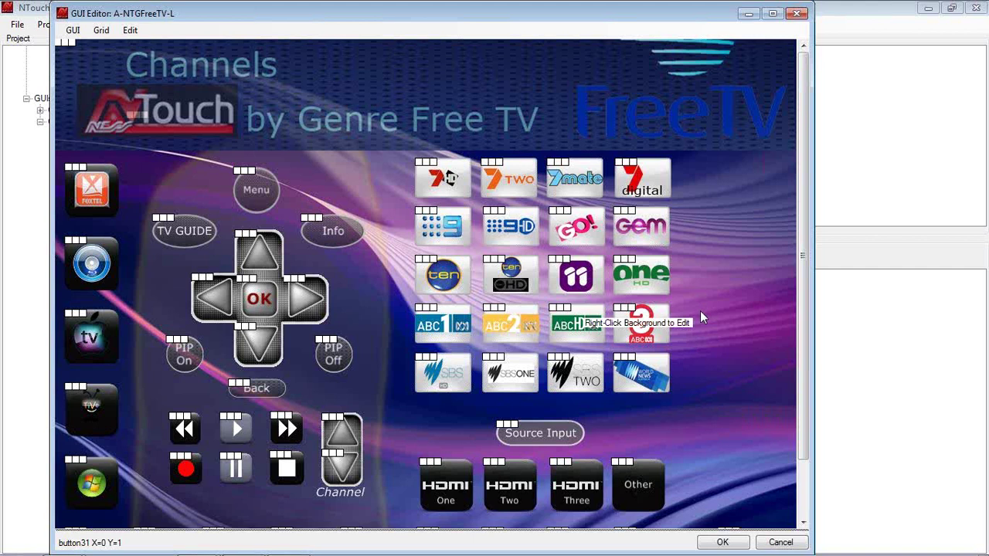
Drag 200px-Bio_au_svg.png from the images Explorer window onto the canvas, creating button44
drag(479, 15, 688, 21)
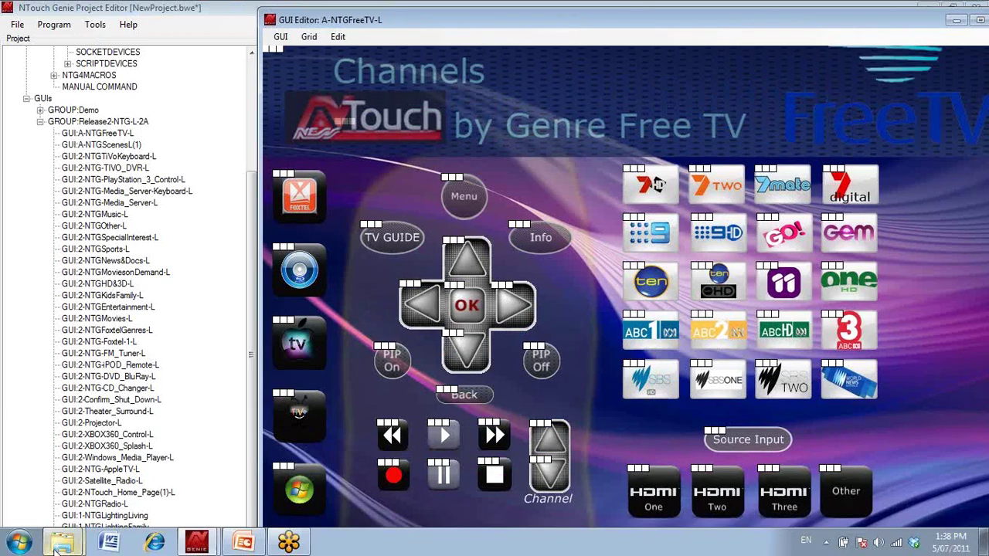
mouse_move(62, 542)
click(45, 501)
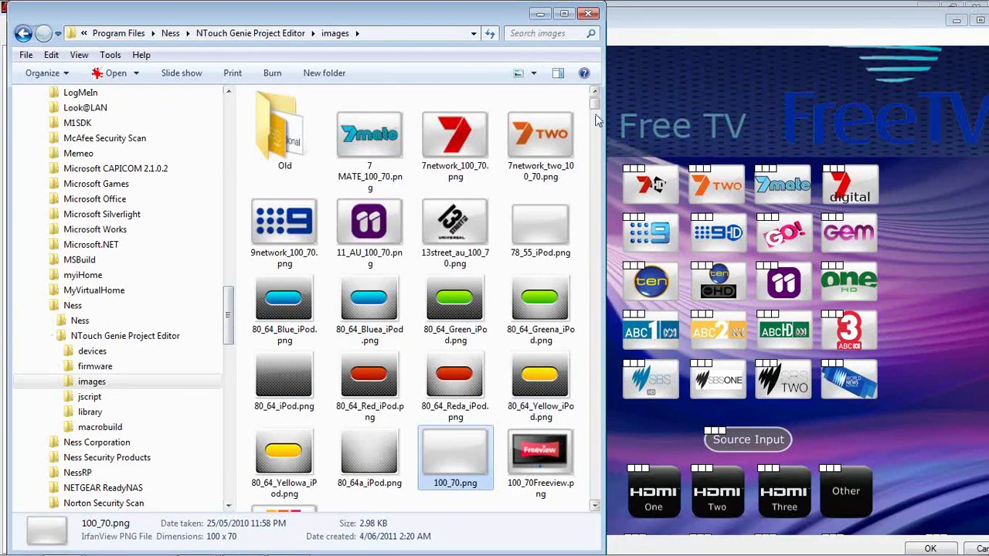
drag(595, 108, 594, 121)
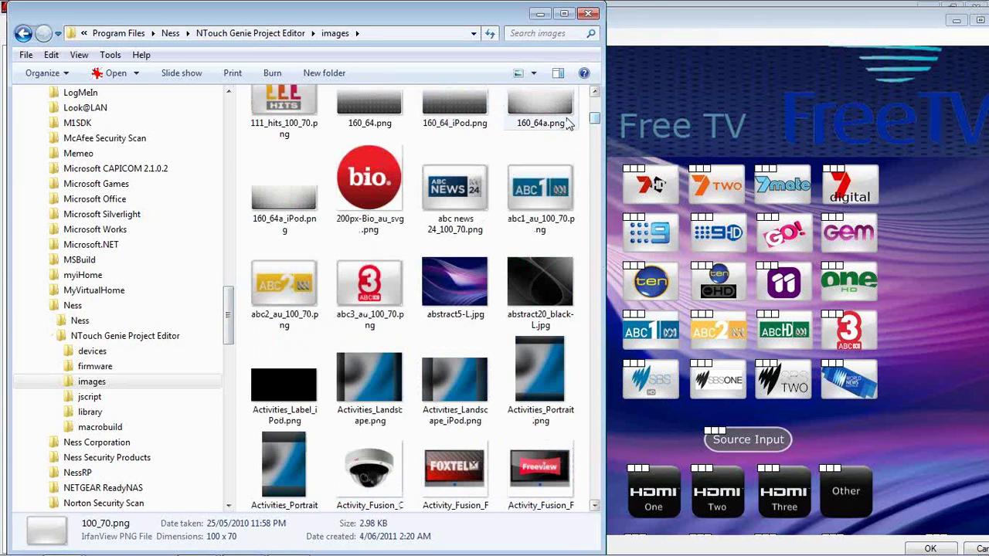
drag(360, 188, 919, 249)
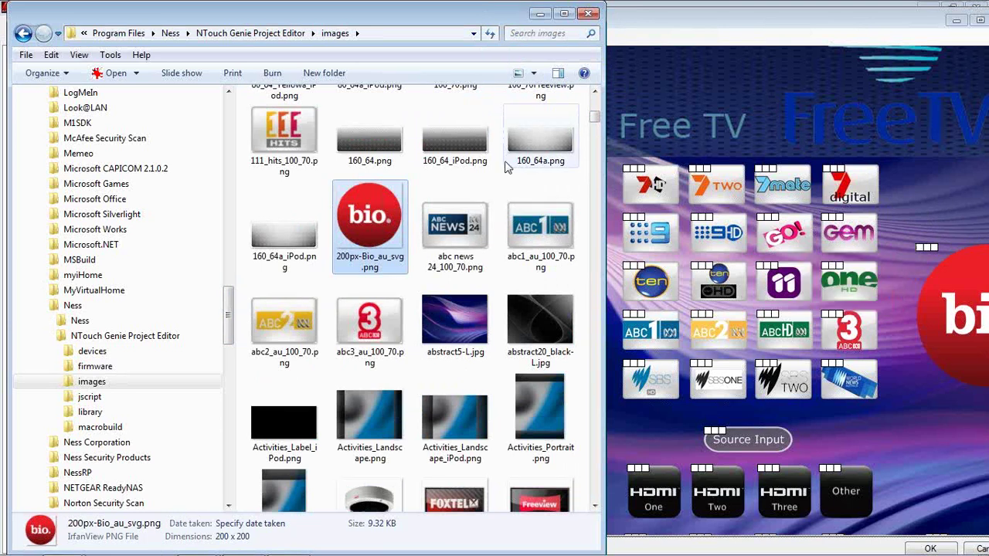
click(957, 305)
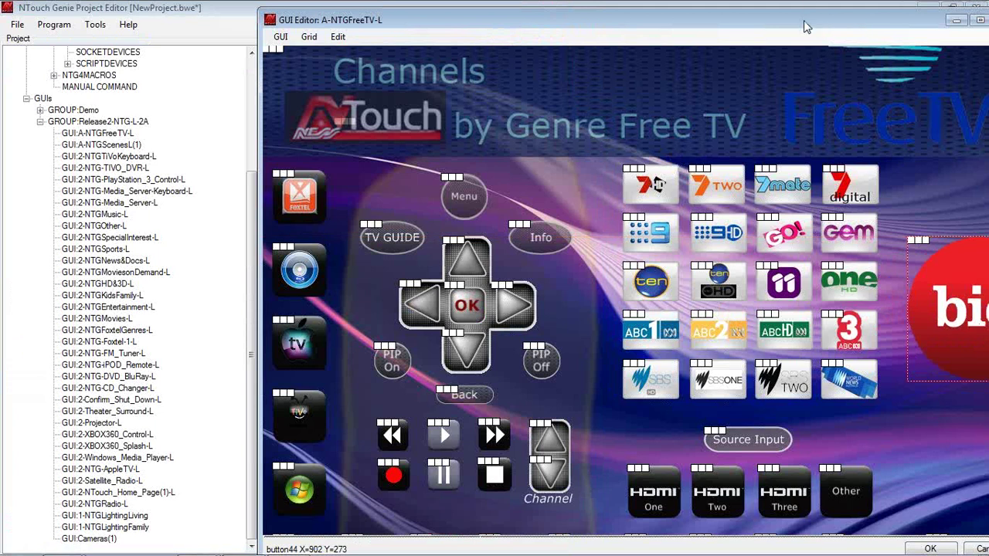
Shrink the bio logo and move it toward the top centre of the page
drag(805, 26, 614, 20)
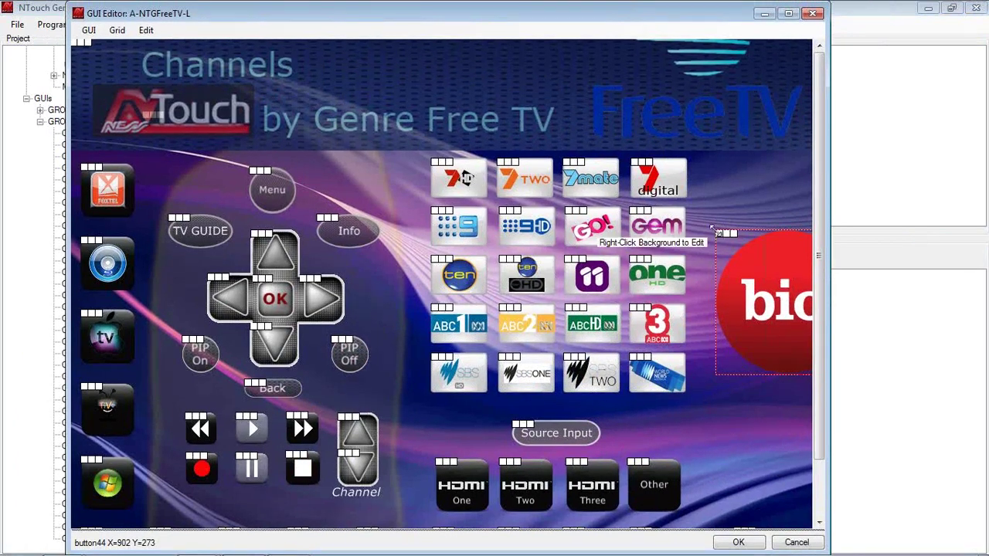
drag(714, 230, 780, 299)
drag(789, 332, 409, 66)
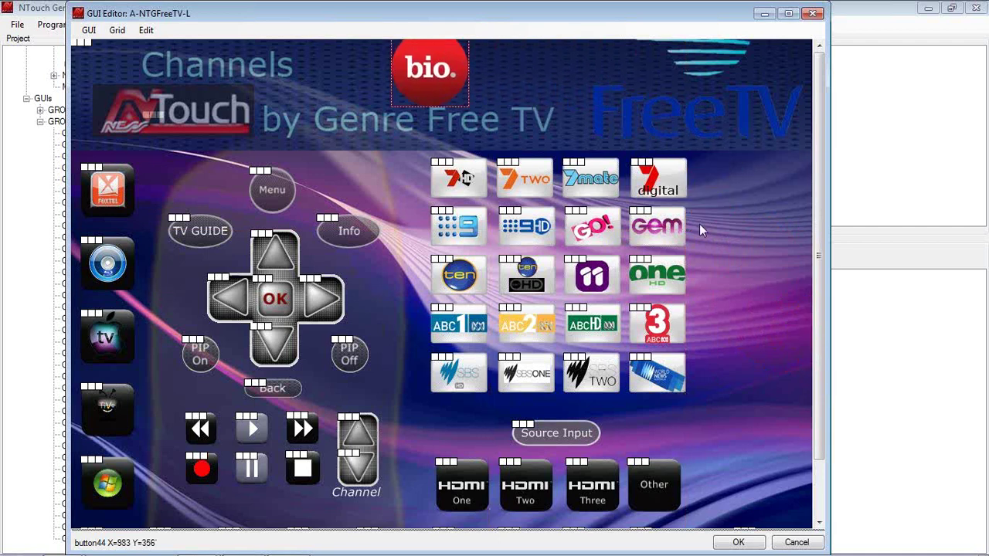
Delete the Channels/FreeTV header banner and move the bio logo to the top-right corner
click(636, 120)
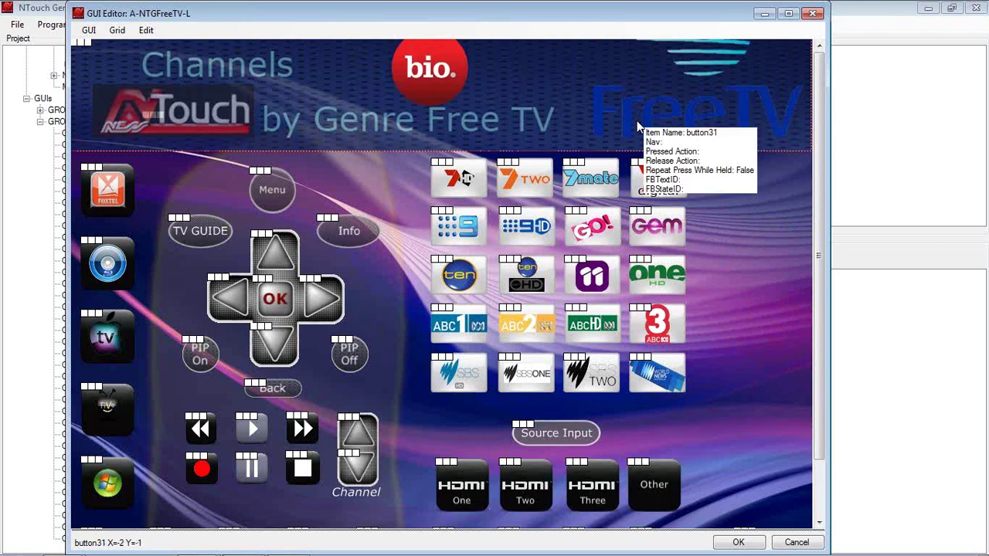
key(Delete)
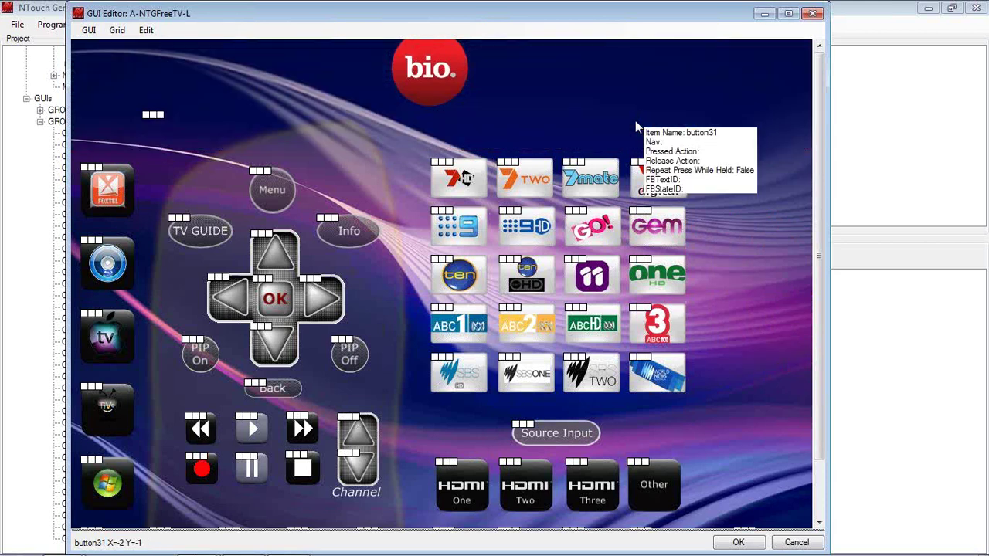
drag(421, 76, 717, 94)
Add a new label reading 'Living Room TV' to the remote
click(727, 270)
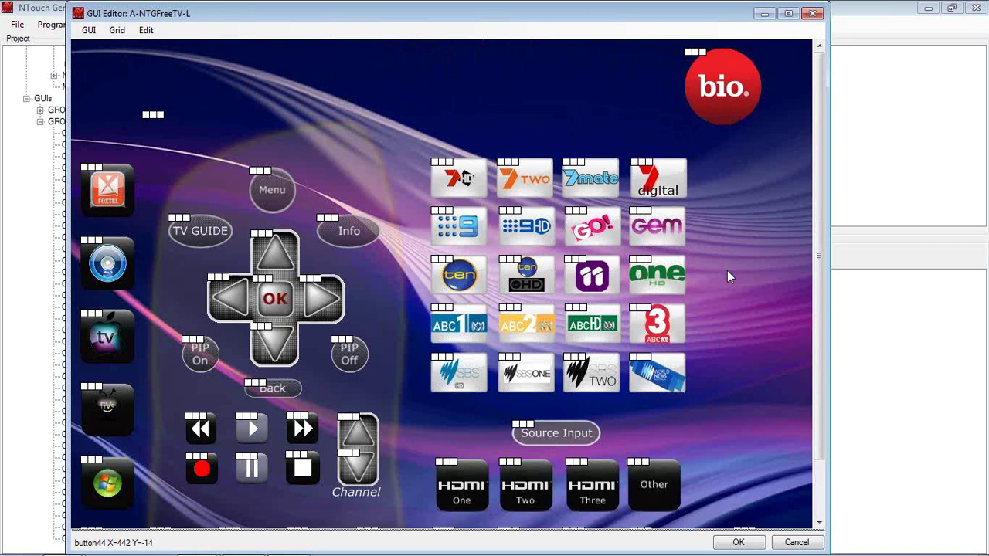
right_click(366, 84)
mouse_move(397, 94)
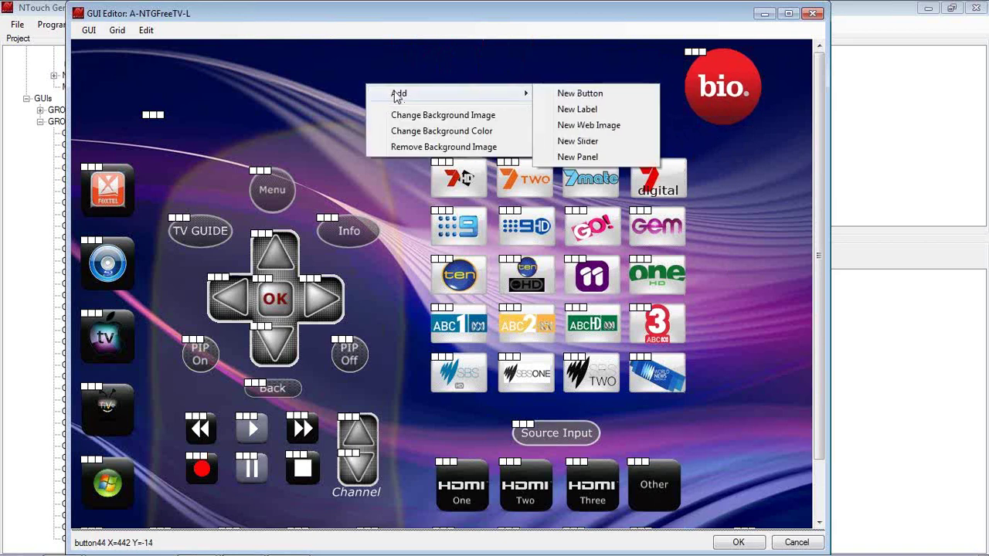
click(564, 111)
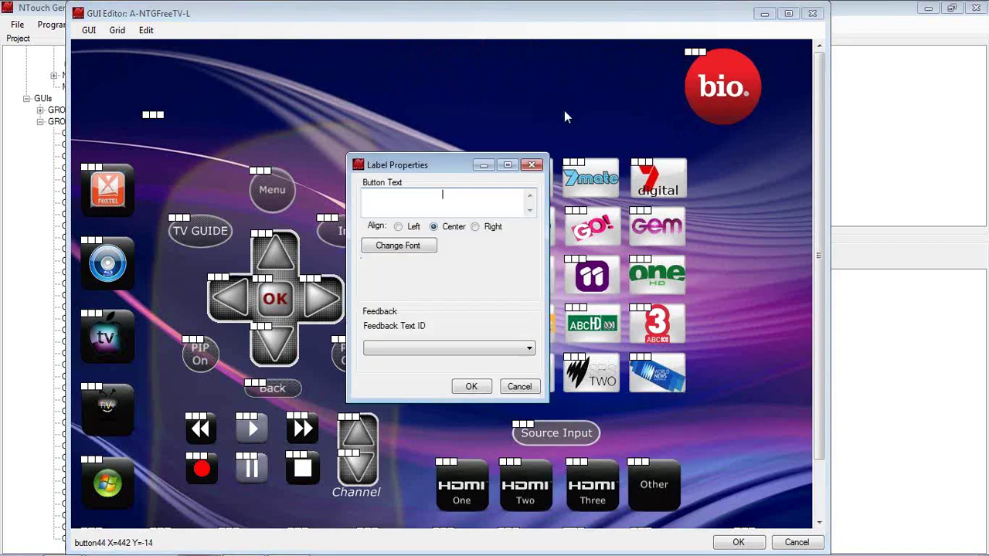
text(Living )
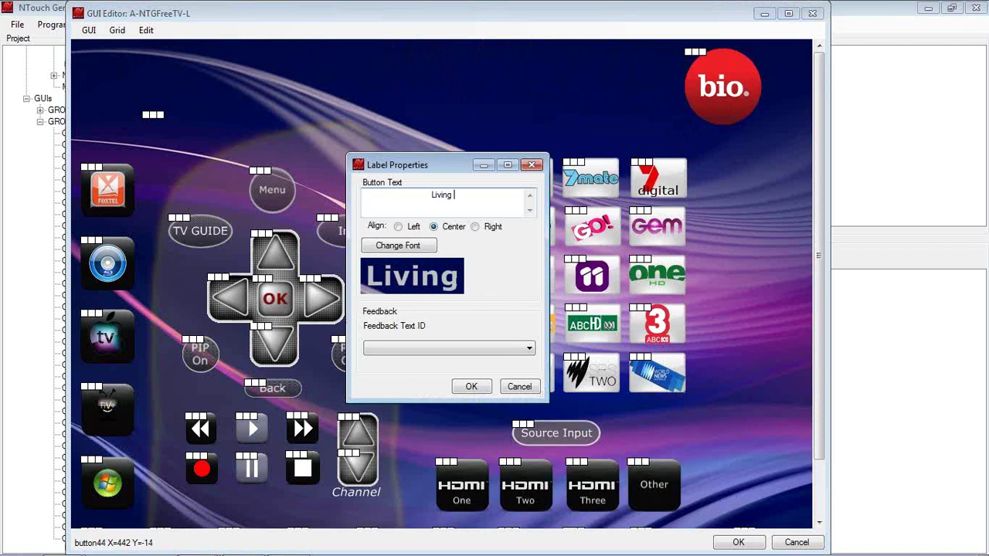
text(Room TV)
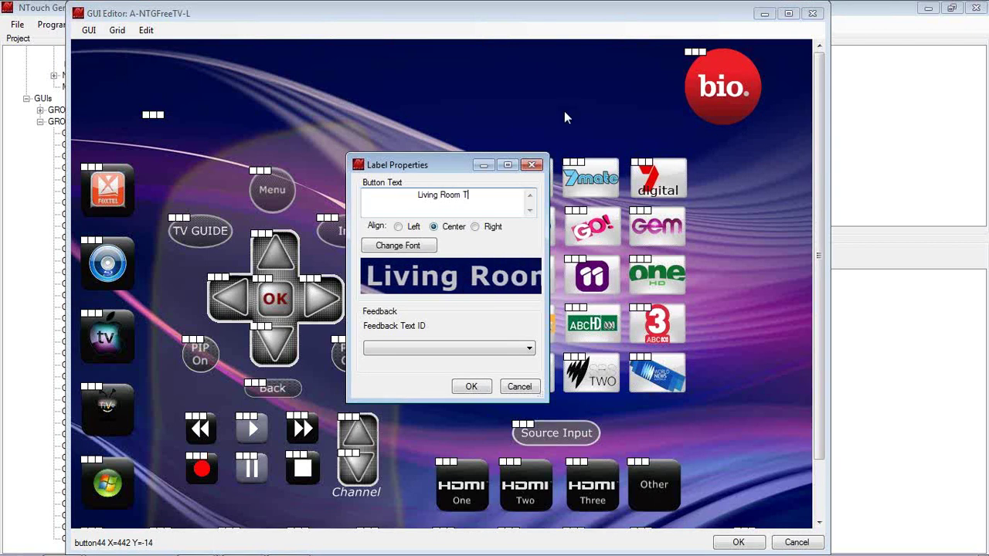
Style the label white, Verdana Bold 48, confirm it, and move it to the top
click(390, 246)
click(390, 299)
click(379, 452)
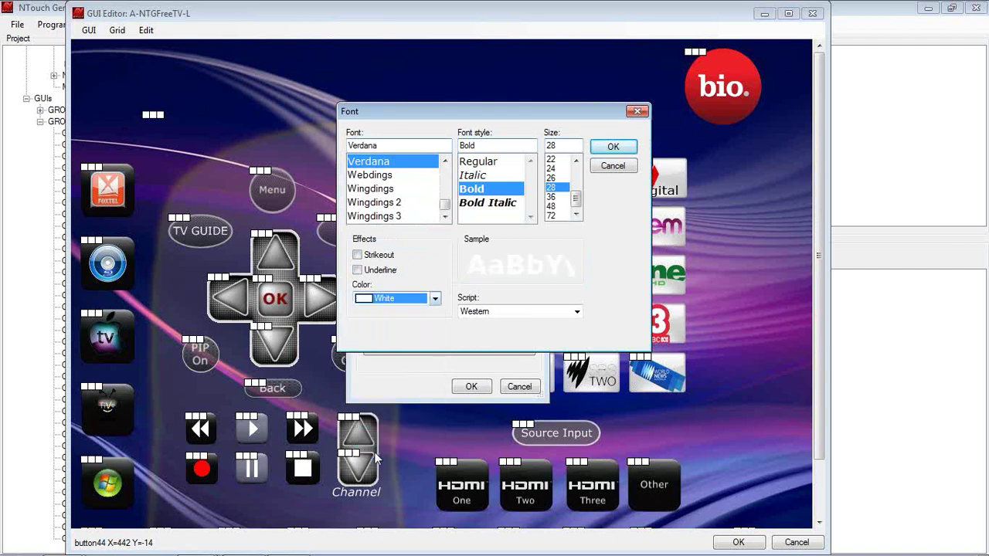
click(553, 207)
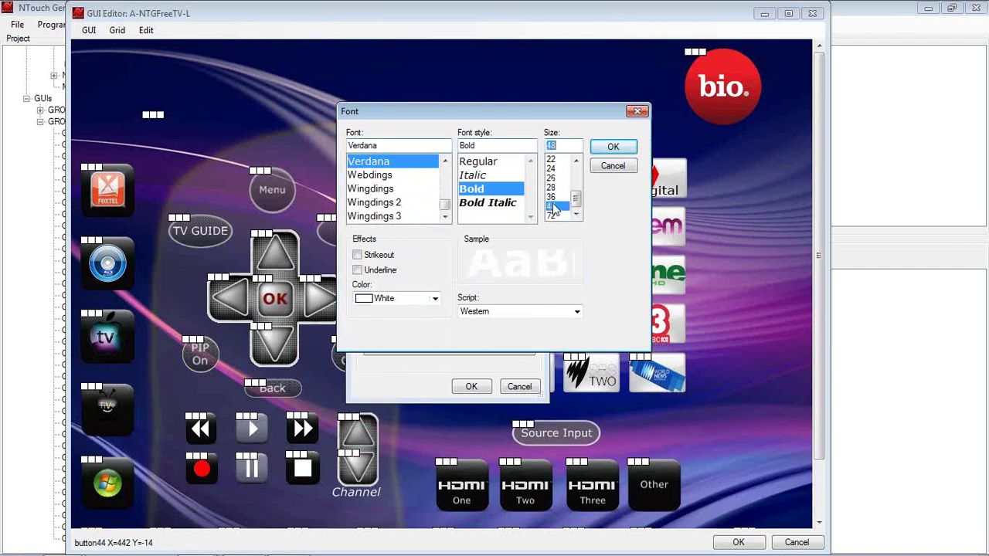
click(610, 148)
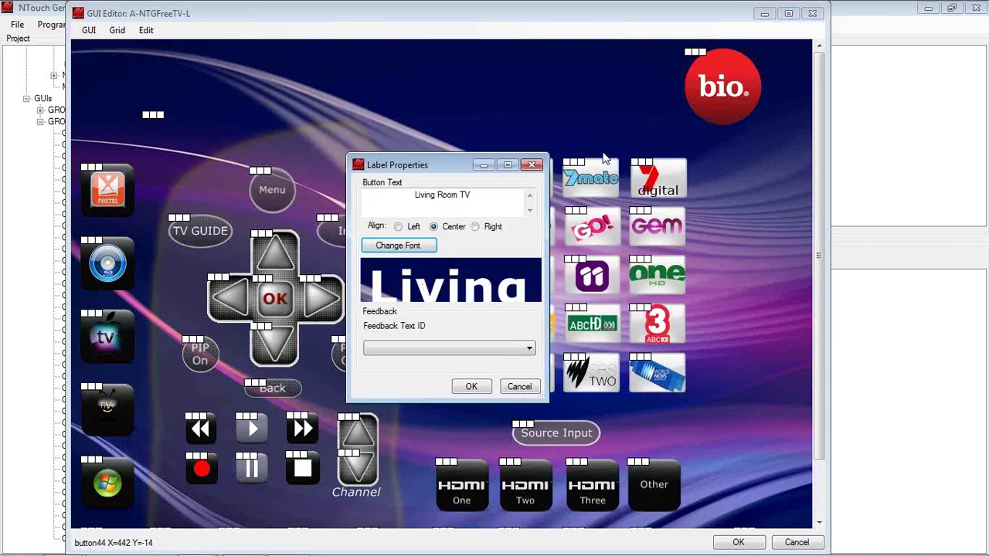
click(470, 386)
drag(518, 128, 360, 91)
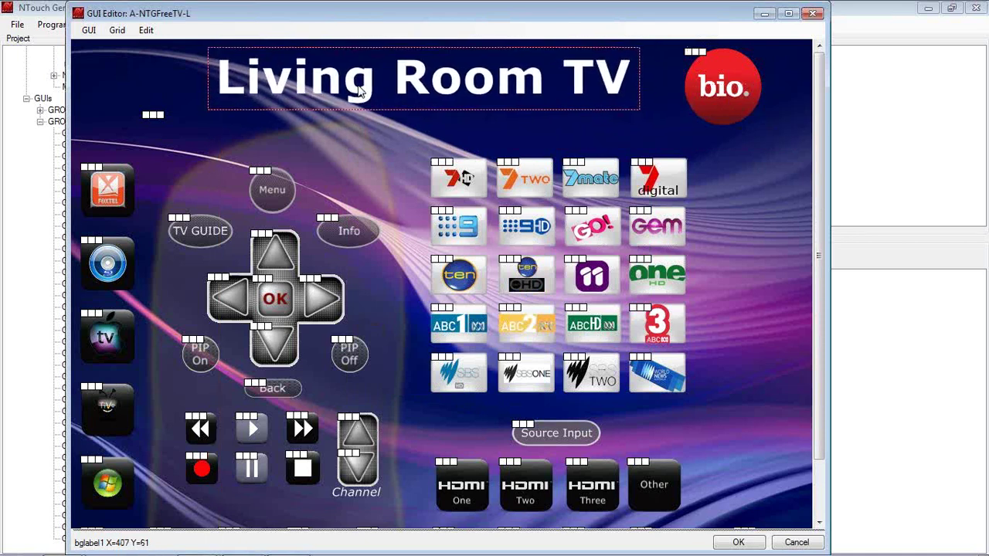
mouse_move(820, 273)
mouse_down()
mouse_move(832, 367)
mouse_move(831, 267)
mouse_up()
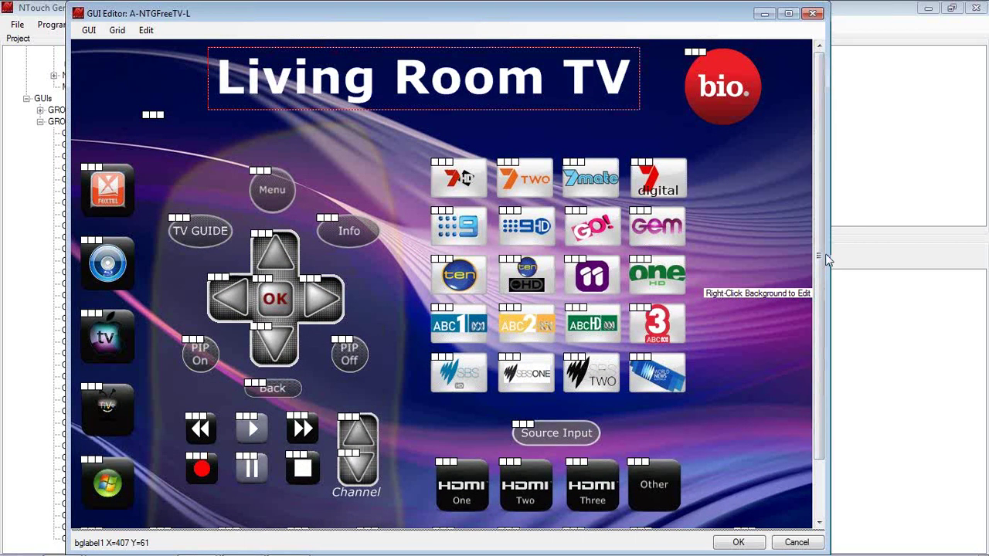
drag(819, 258, 820, 316)
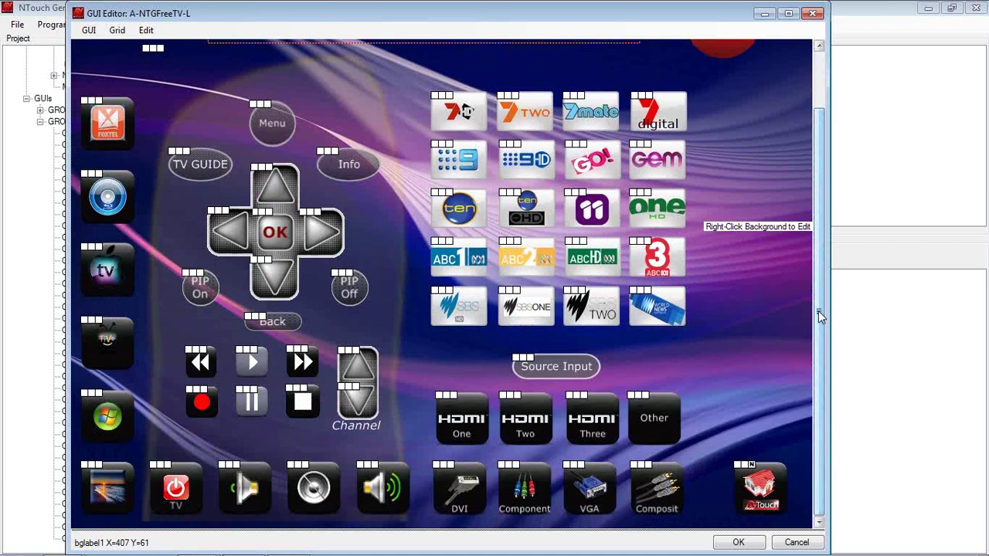